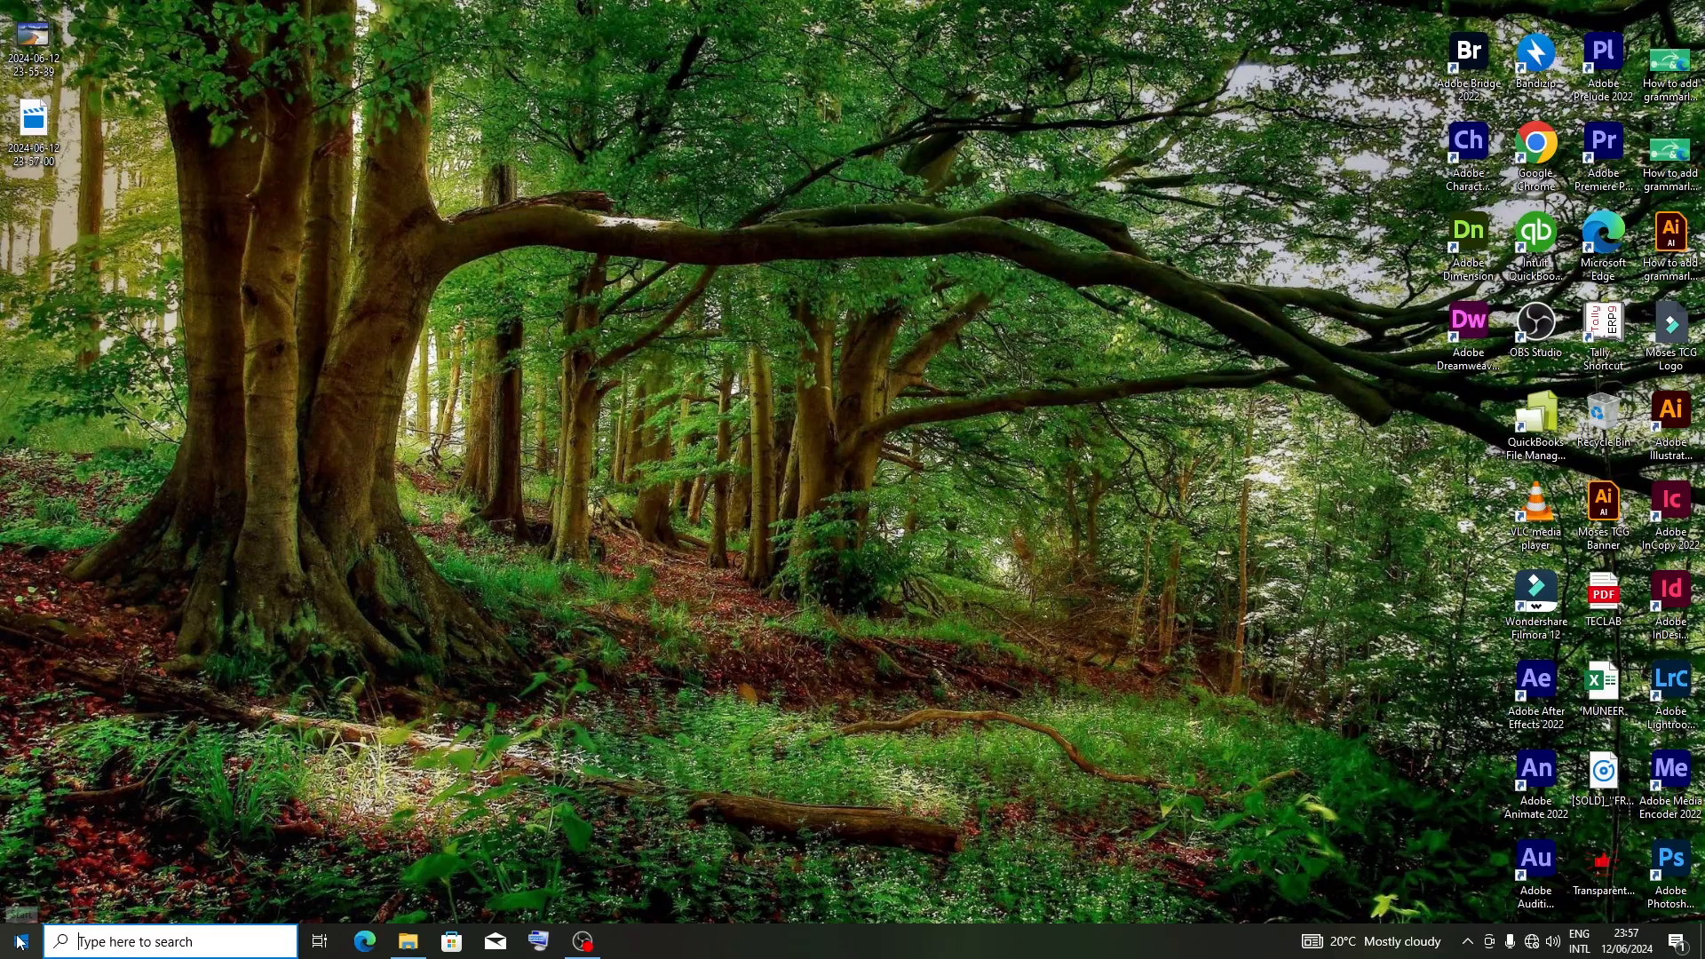
# Launch Adobe Illustrator 2022 from the Start menu search
pyautogui.press('super')
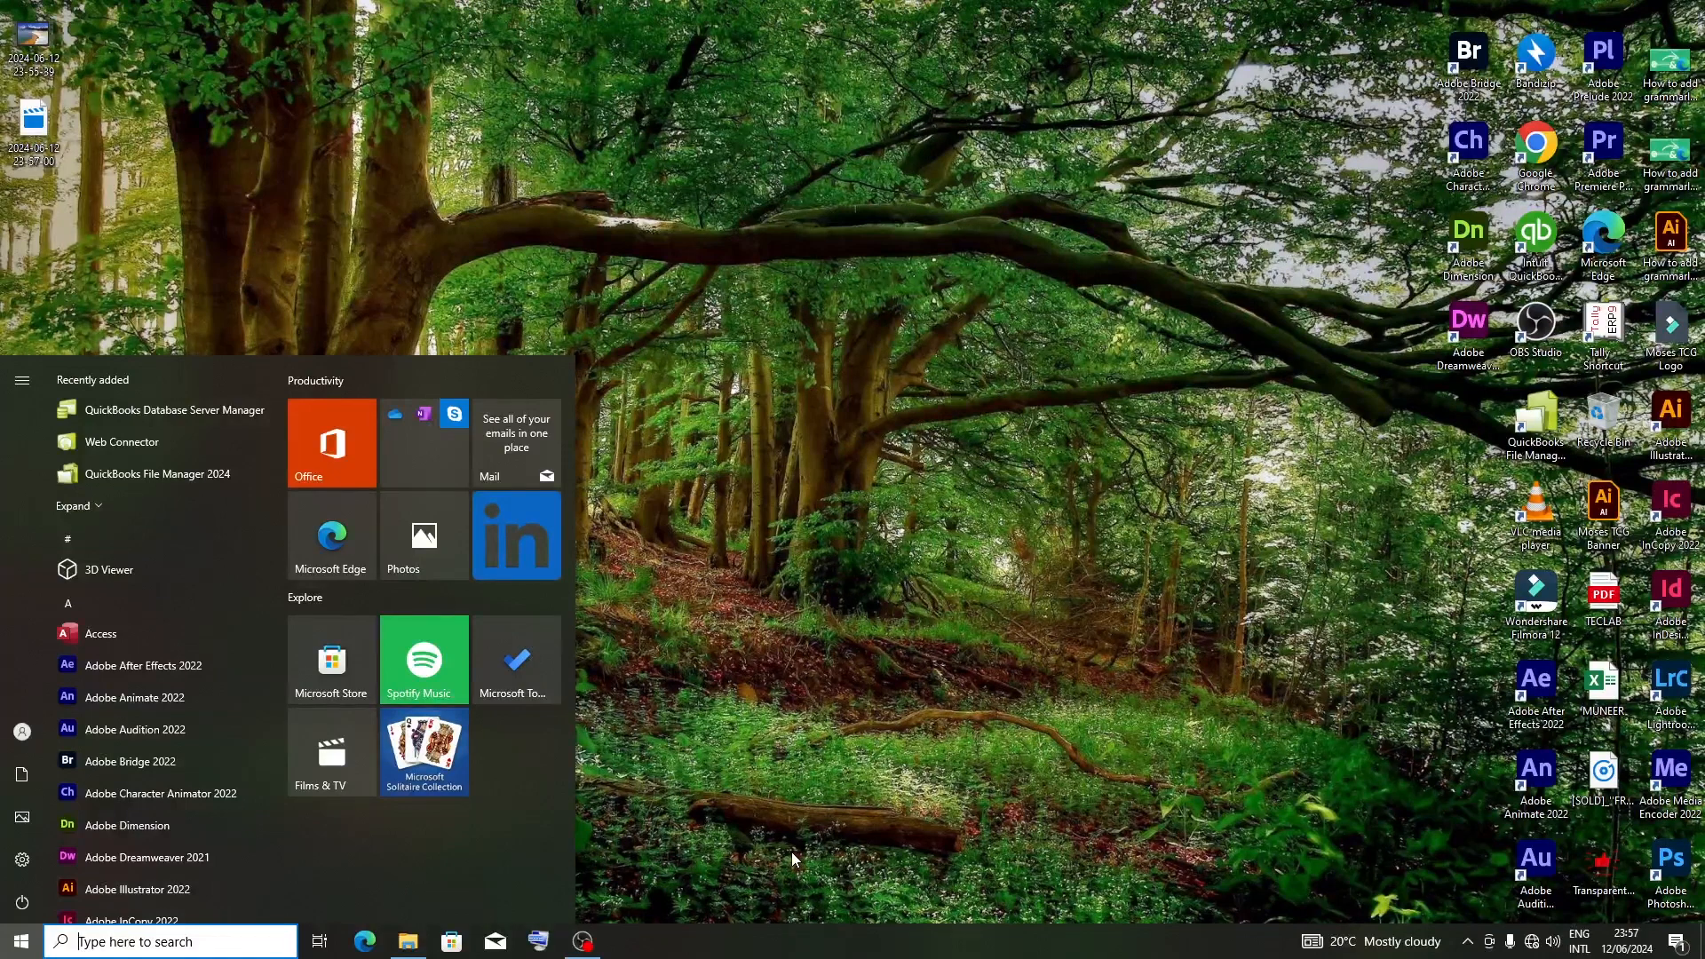
pyautogui.write('IL')
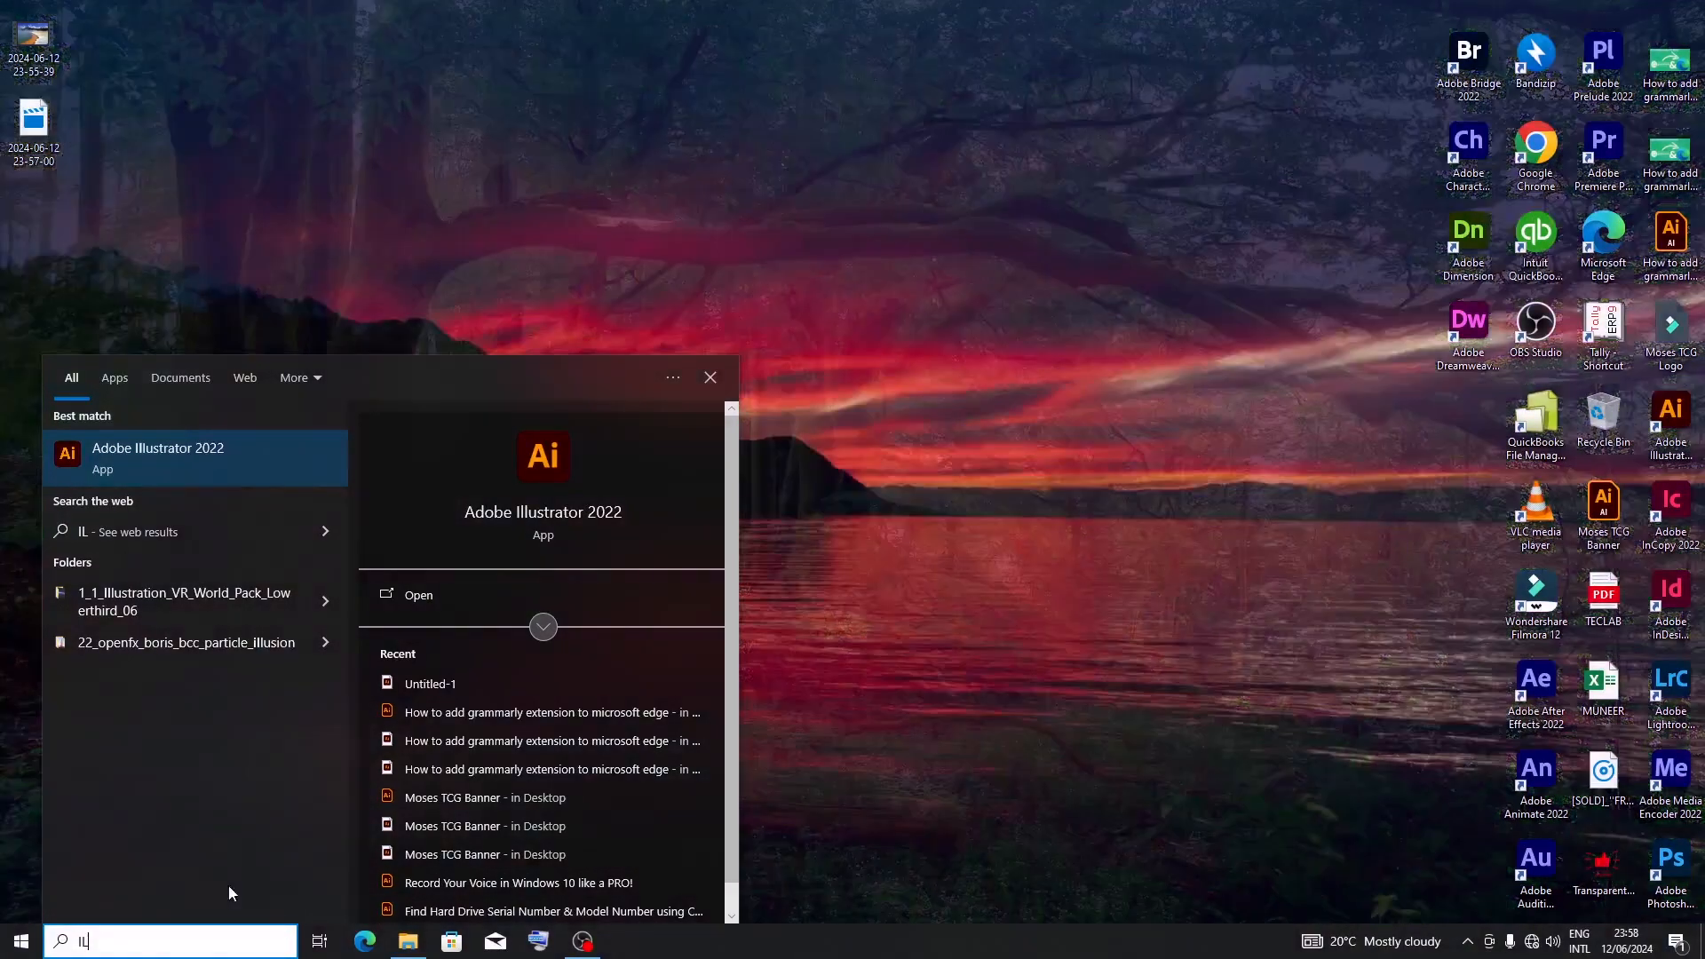
pyautogui.click(136, 455)
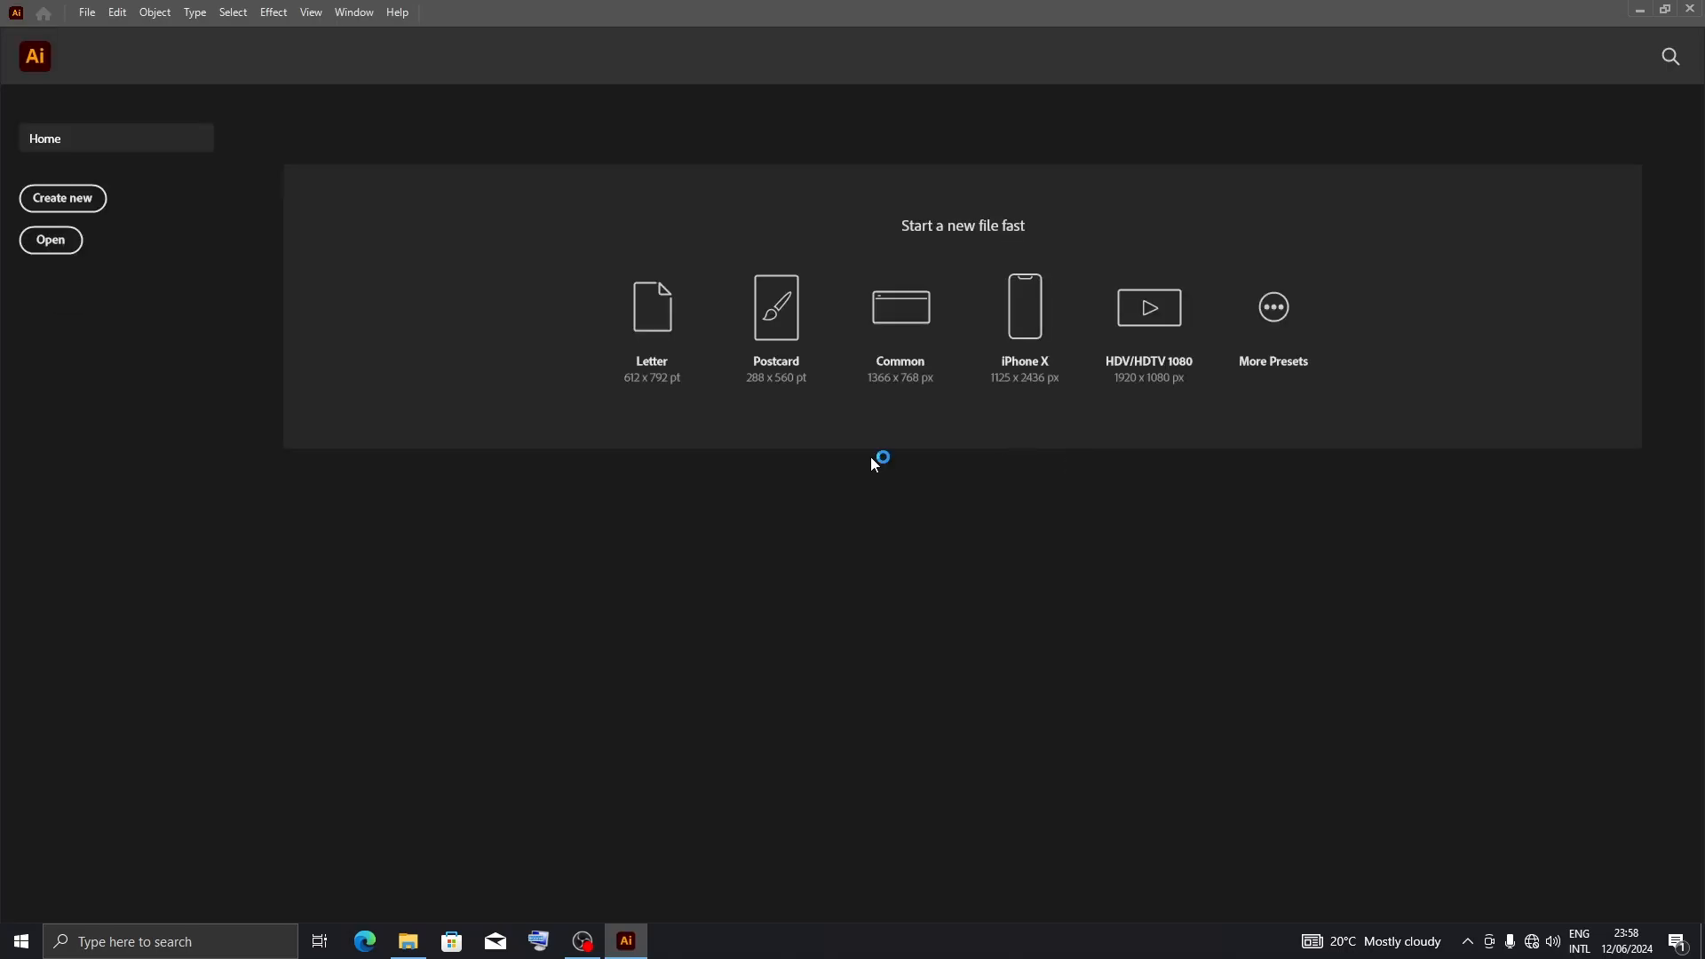
# Create a new 1920 x 1080 px document and move the Color panel out of the artboard's way
pyautogui.click(1276, 313)
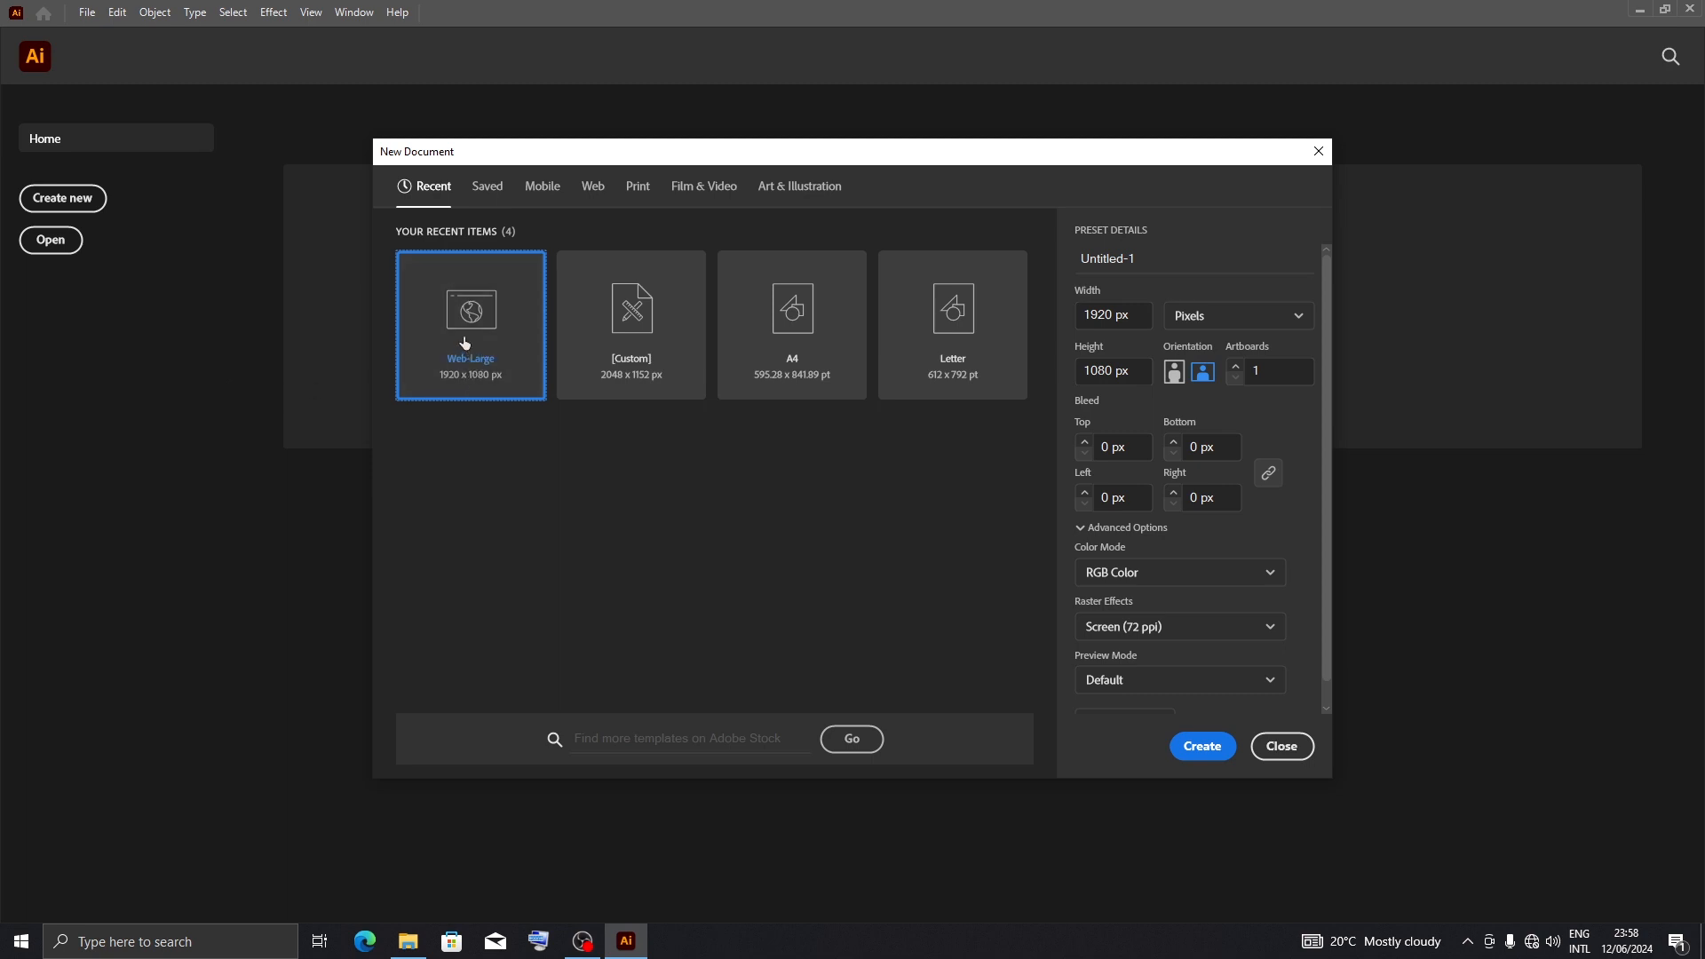
pyautogui.press('Escape')
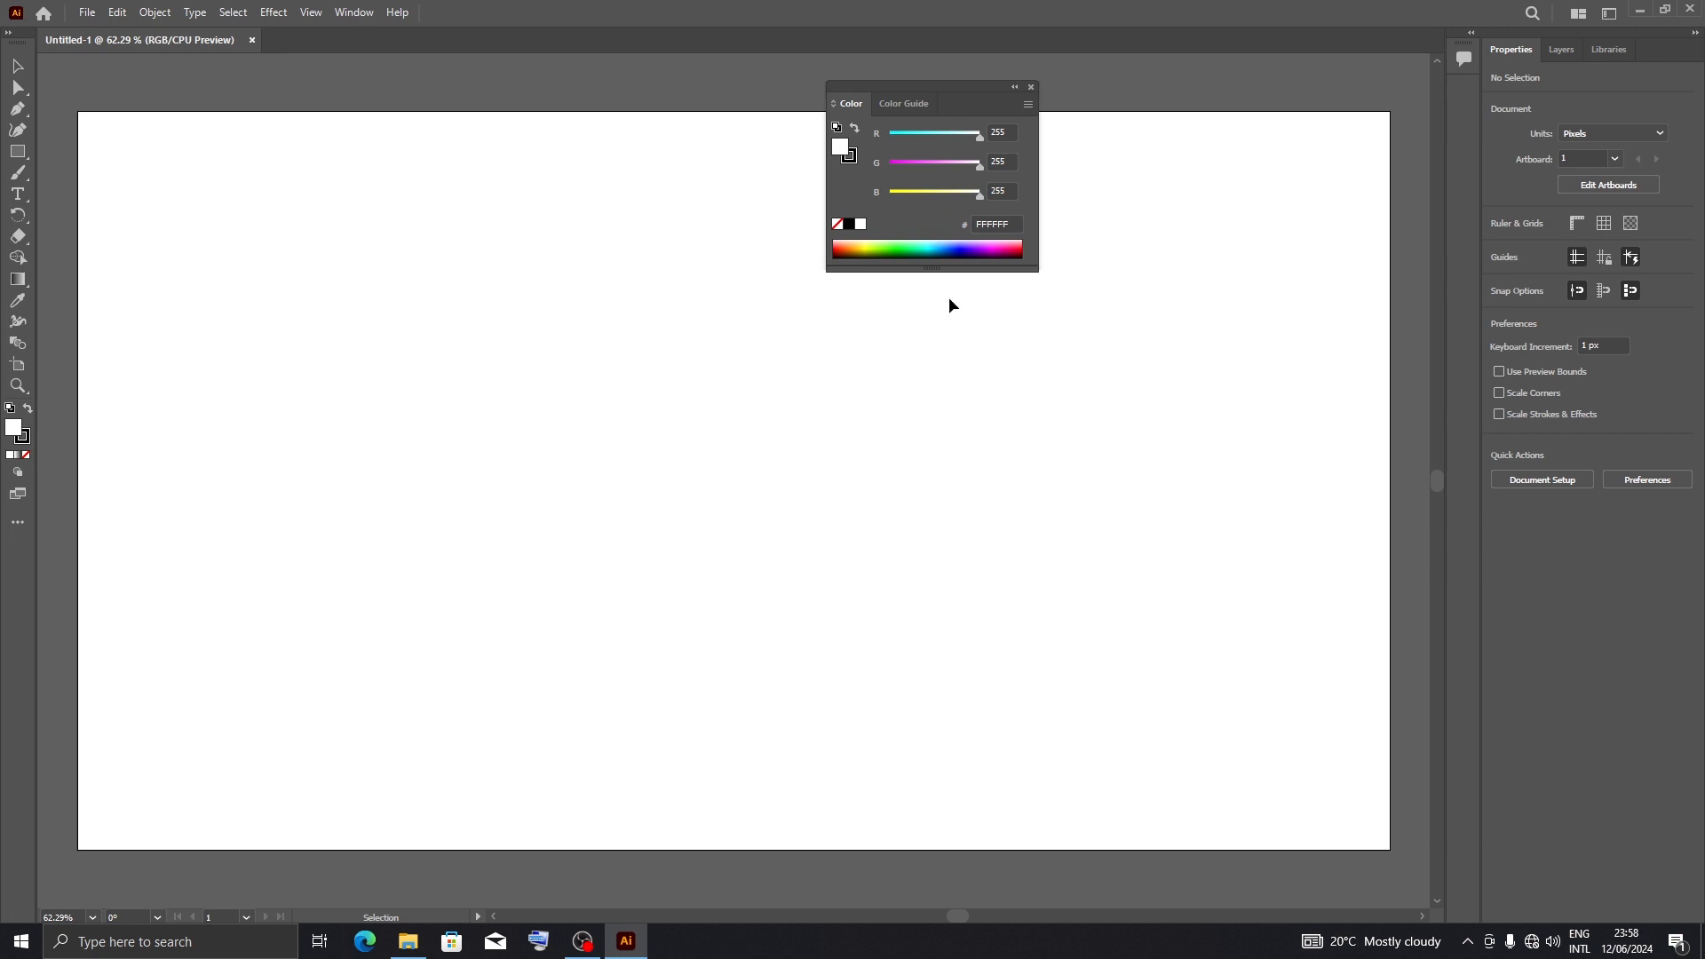
pyautogui.moveTo(931, 87); pyautogui.dragTo(1523, 87)
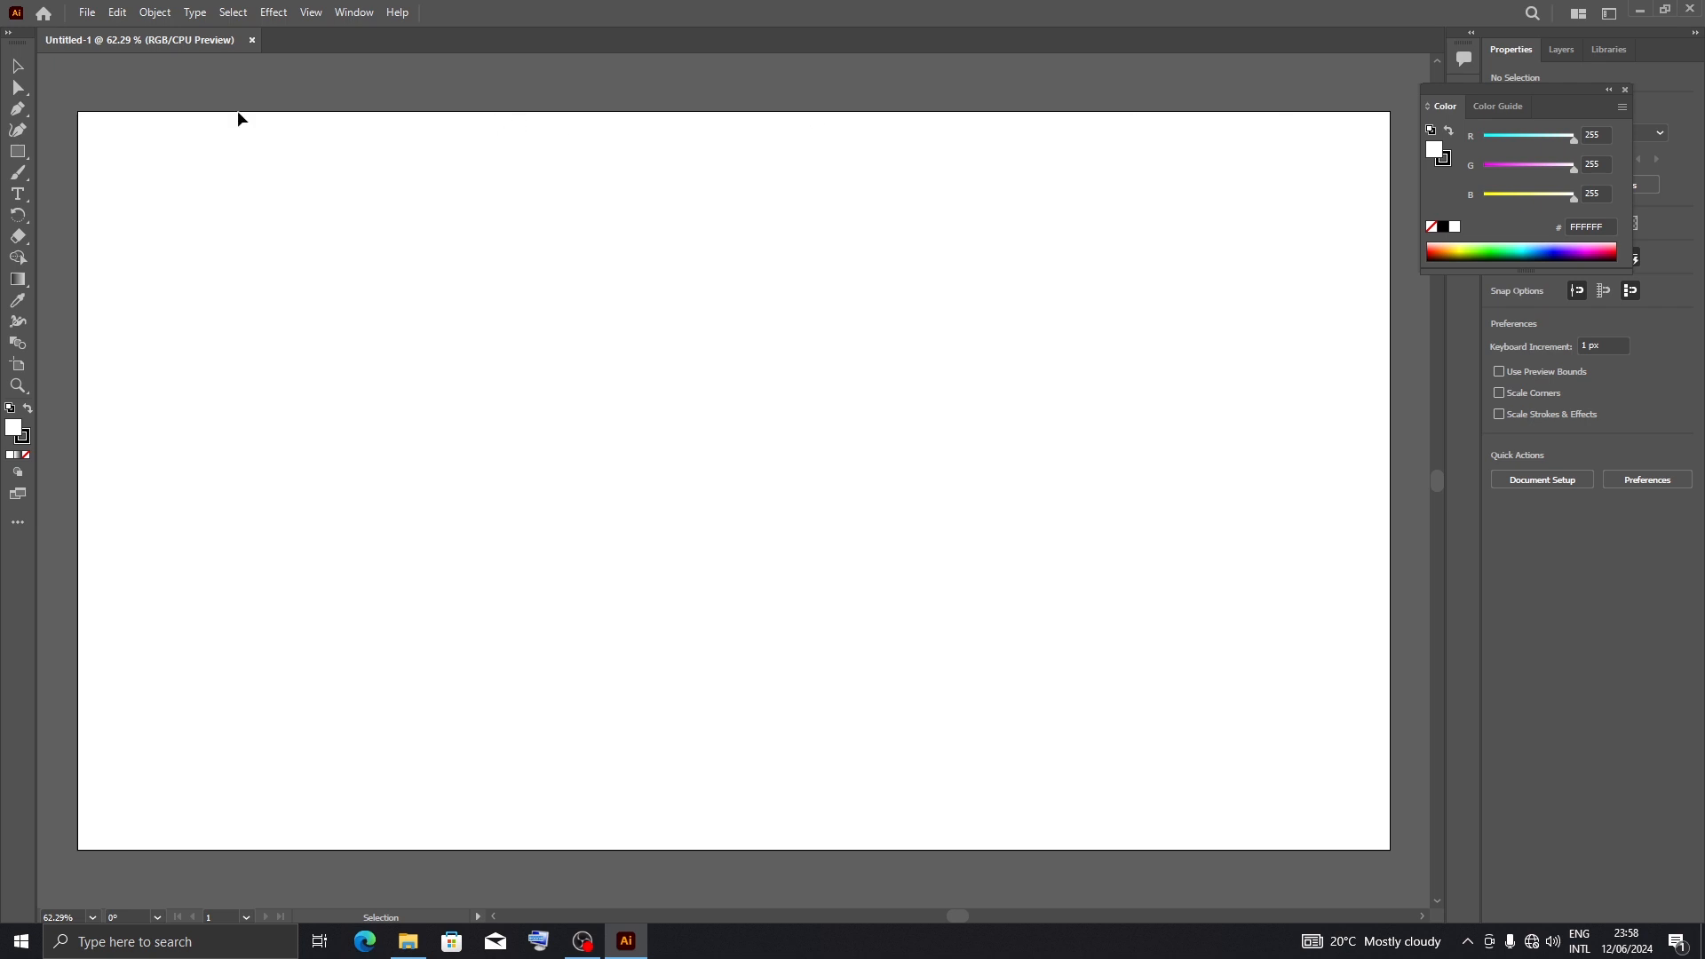
# Draw a rectangle about 718 x 571 px in the upper-left area of the artboard
pyautogui.click(18, 155)
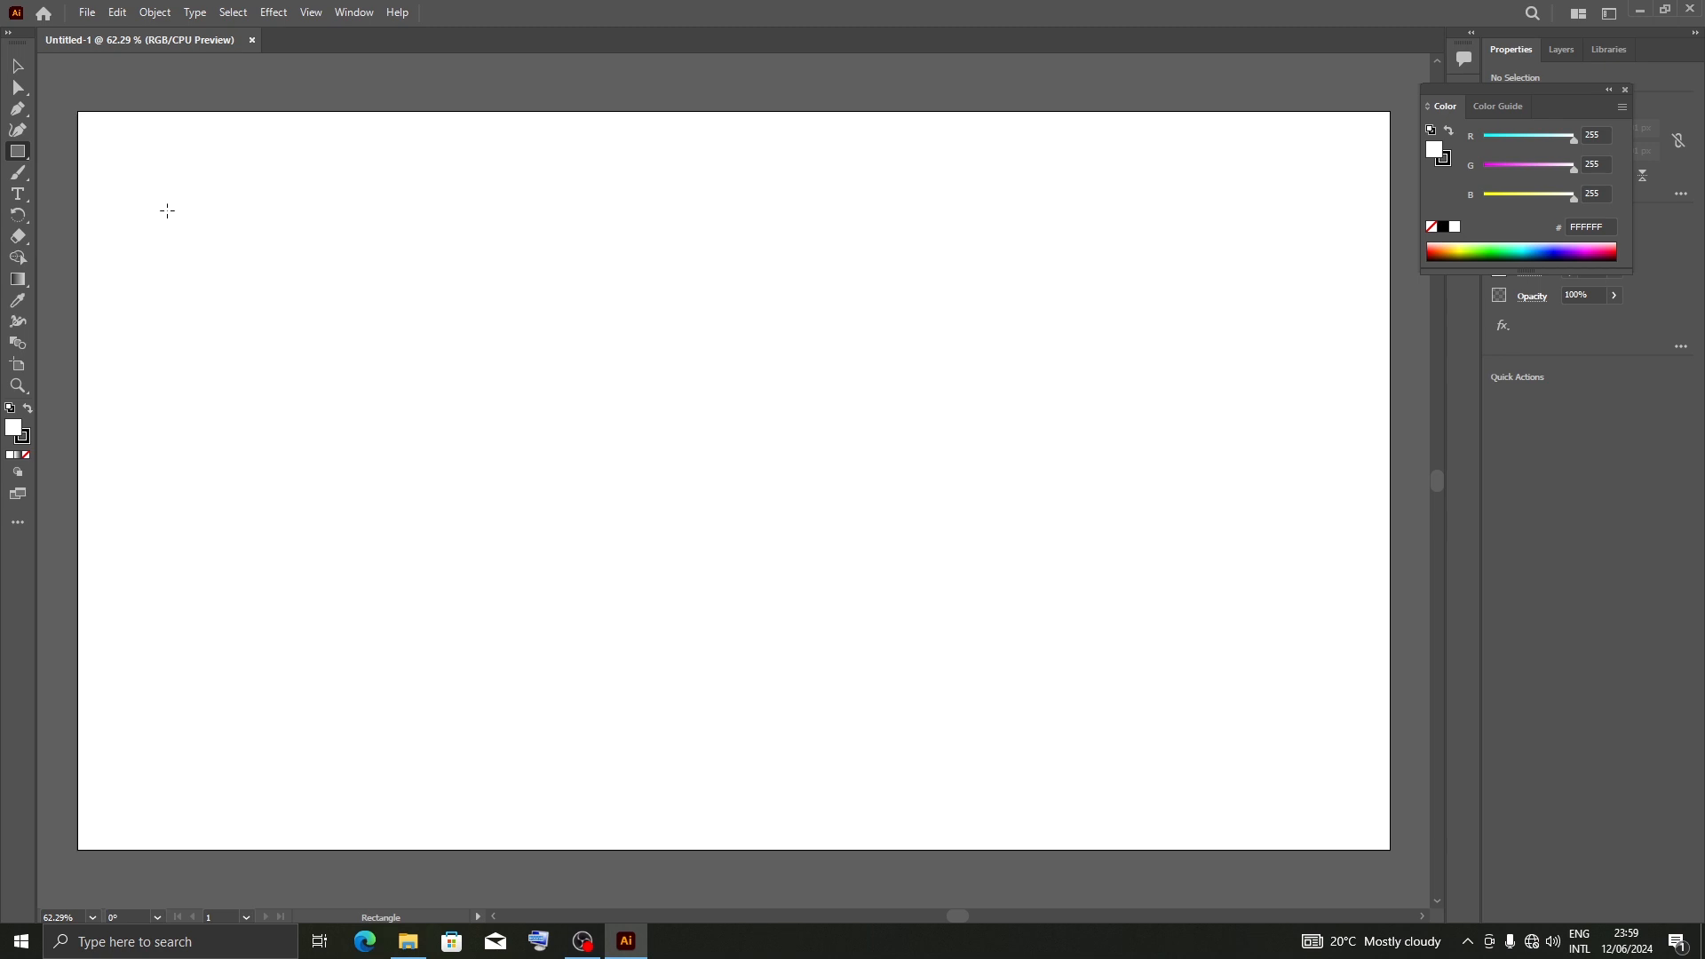
pyautogui.moveTo(167, 211); pyautogui.dragTo(657, 600)
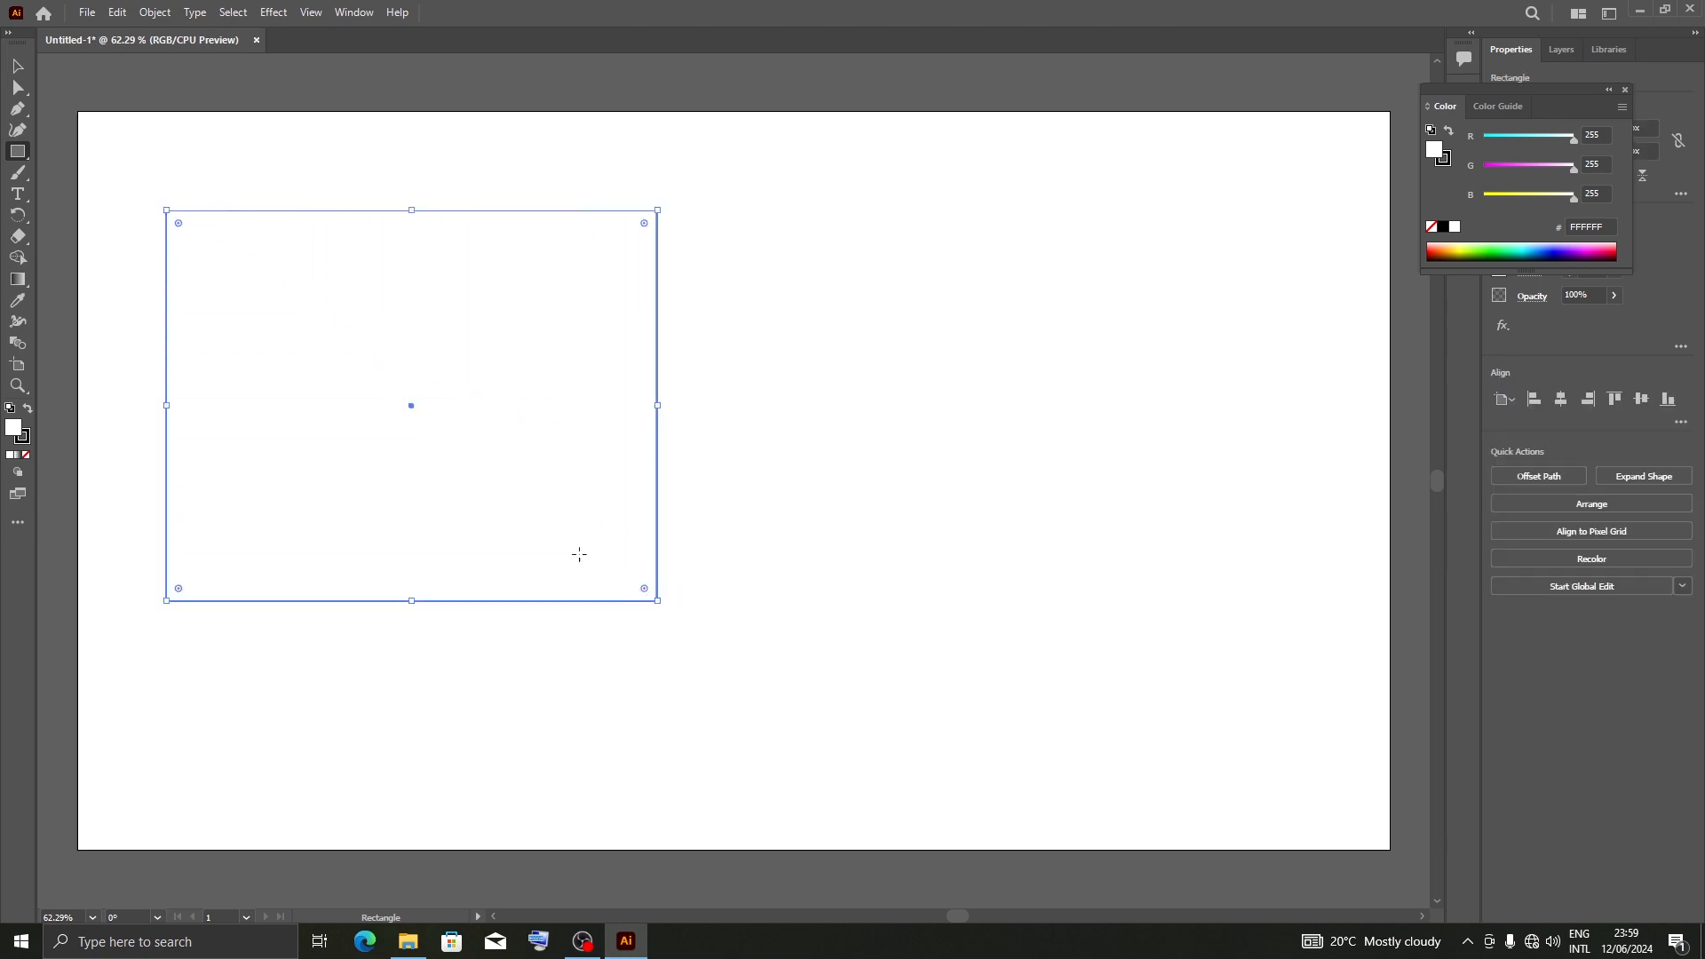
# Set the rectangle's fill colour to 87F4EC
pyautogui.doubleClick(14, 429)
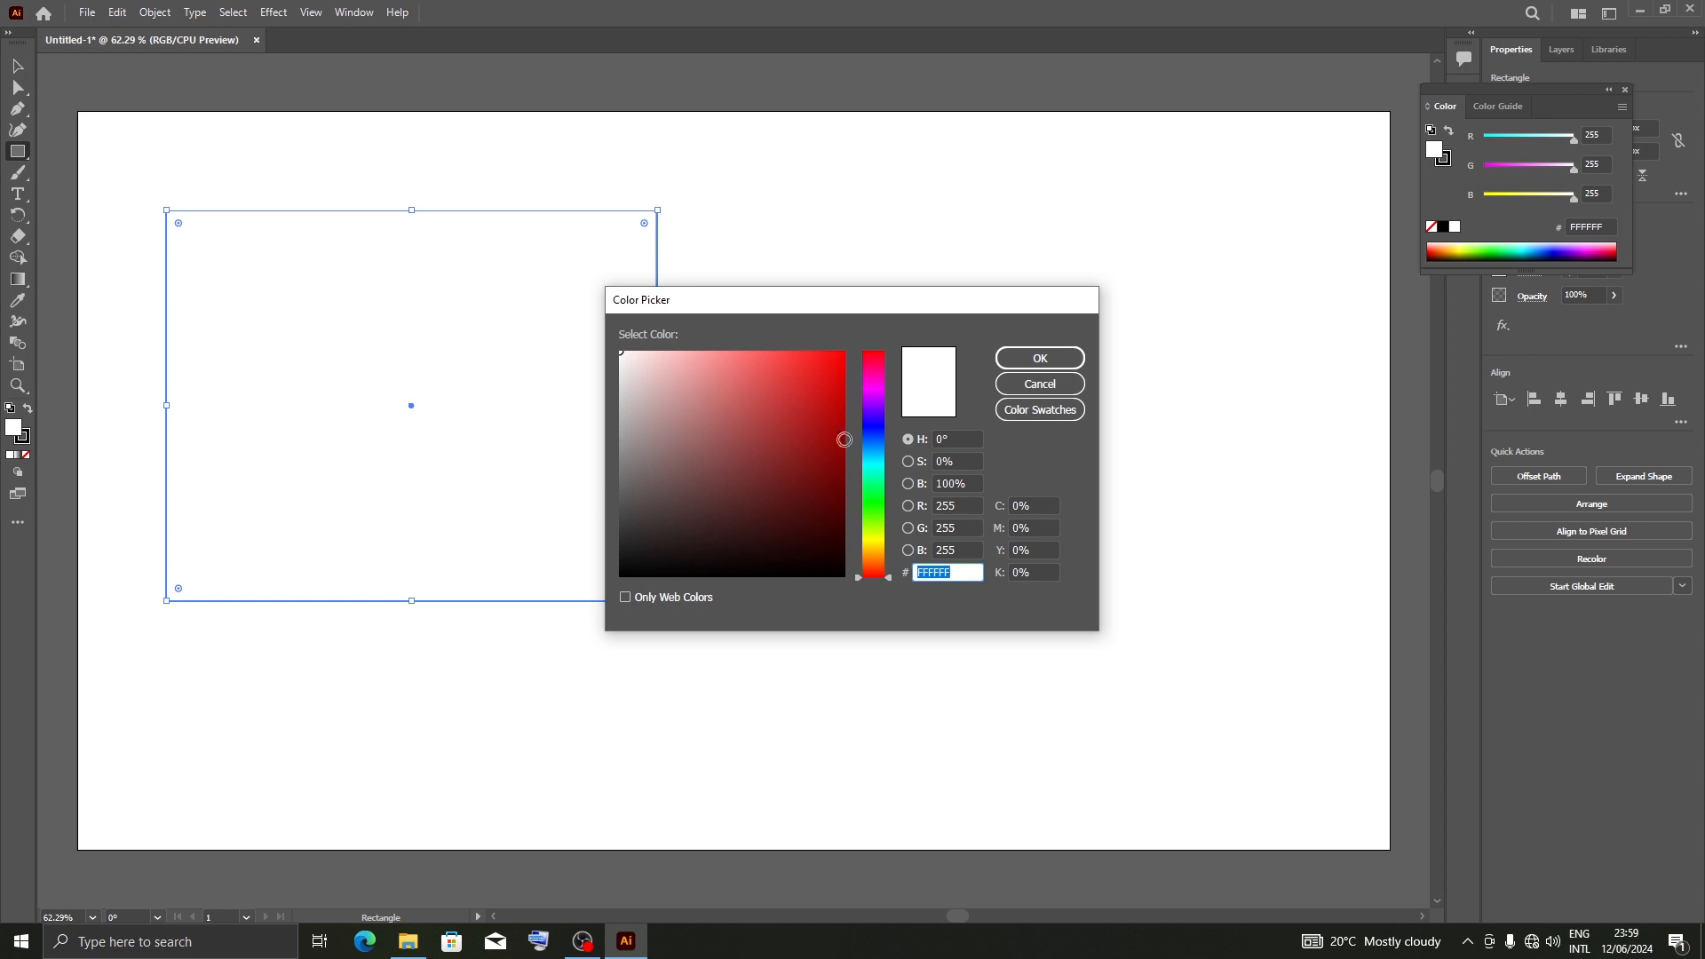
pyautogui.click(725, 360)
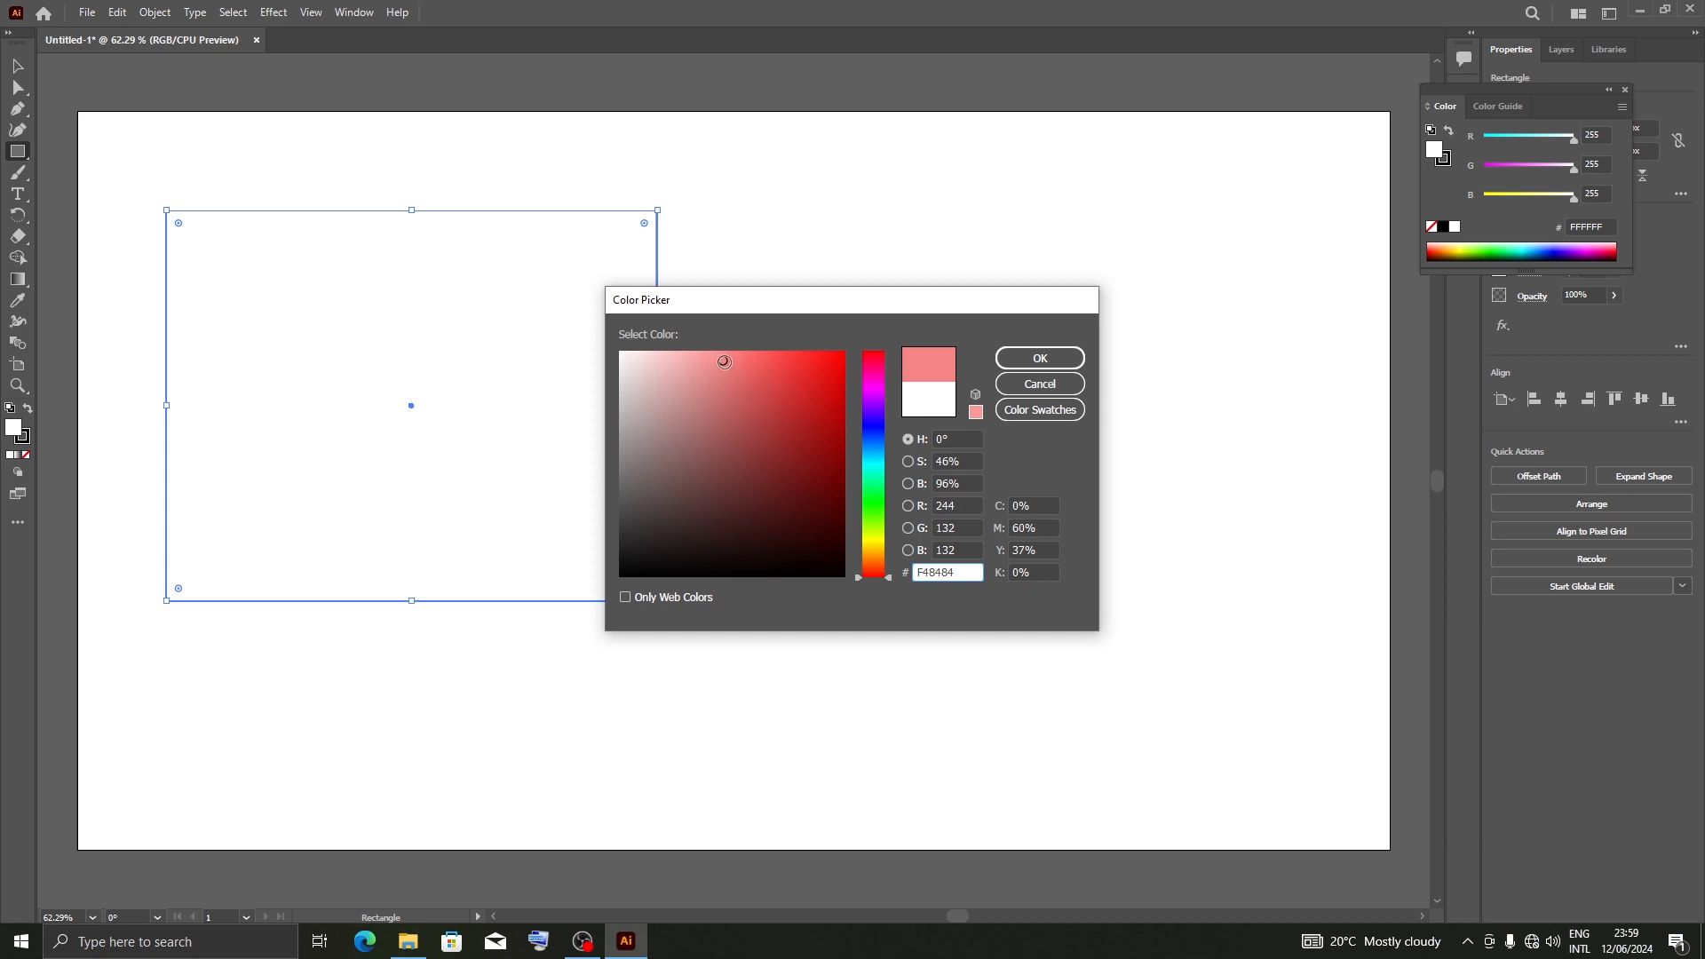
pyautogui.click(721, 360)
pyautogui.moveTo(857, 583)
pyautogui.mouseDown()
pyautogui.moveTo(854, 360)
pyautogui.moveTo(857, 497)
pyautogui.moveTo(858, 422)
pyautogui.moveTo(856, 463)
pyautogui.mouseUp()
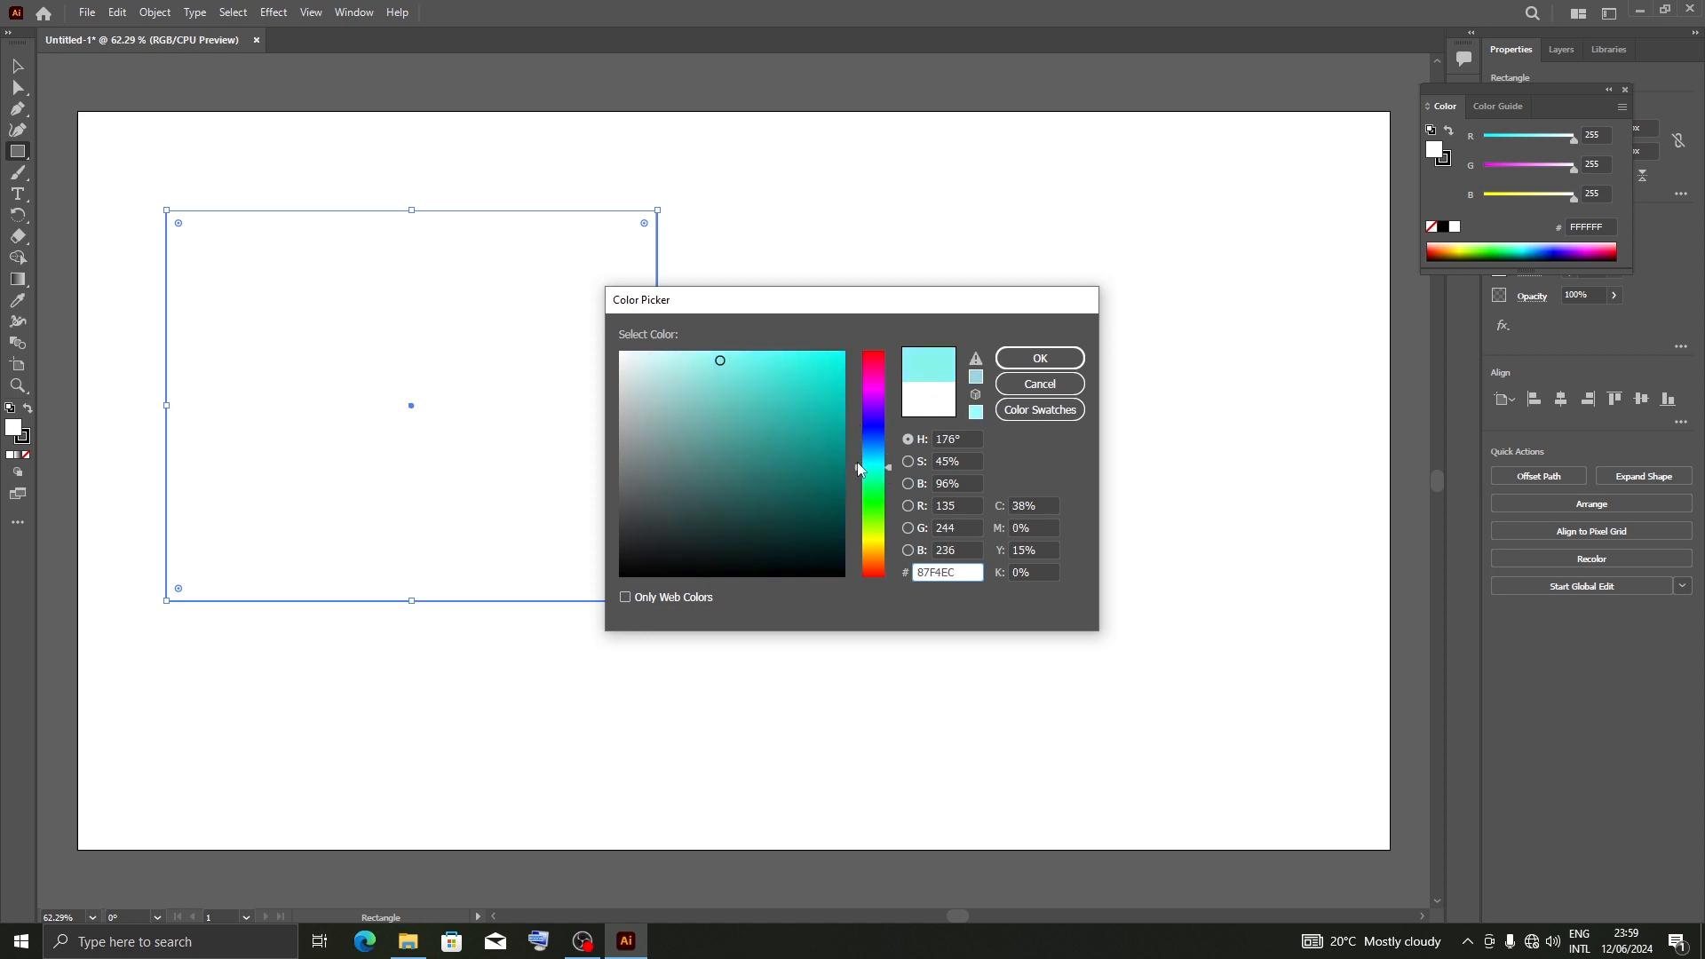
pyautogui.click(1039, 359)
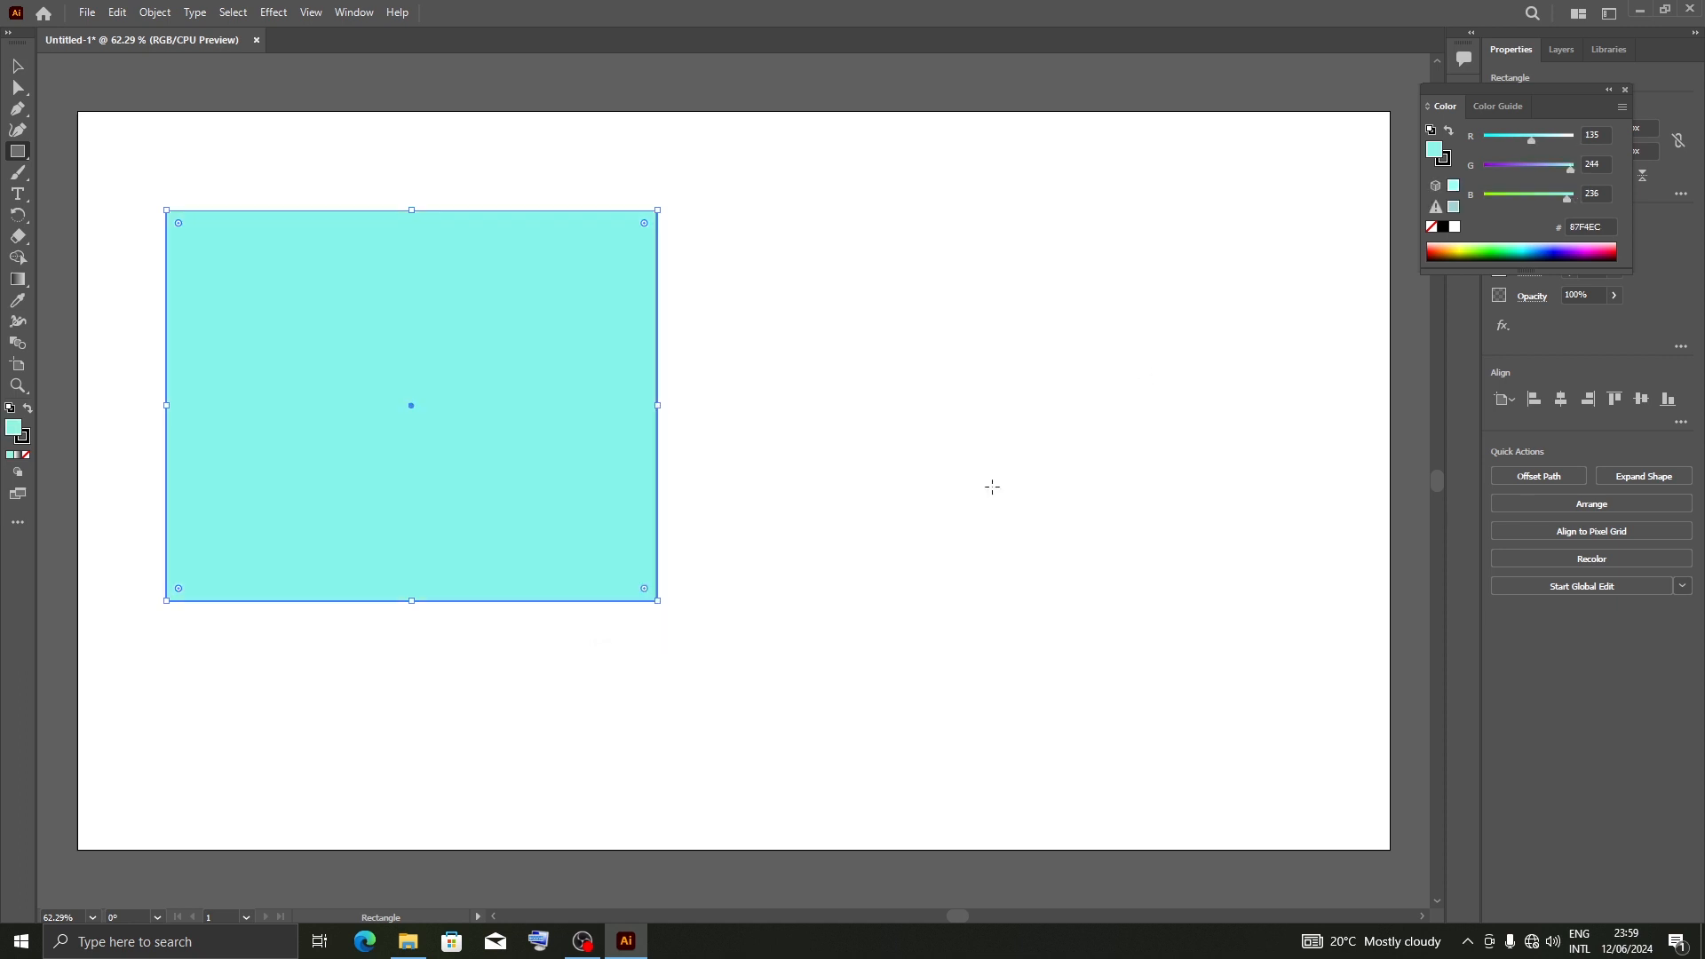
pyautogui.click(799, 326)
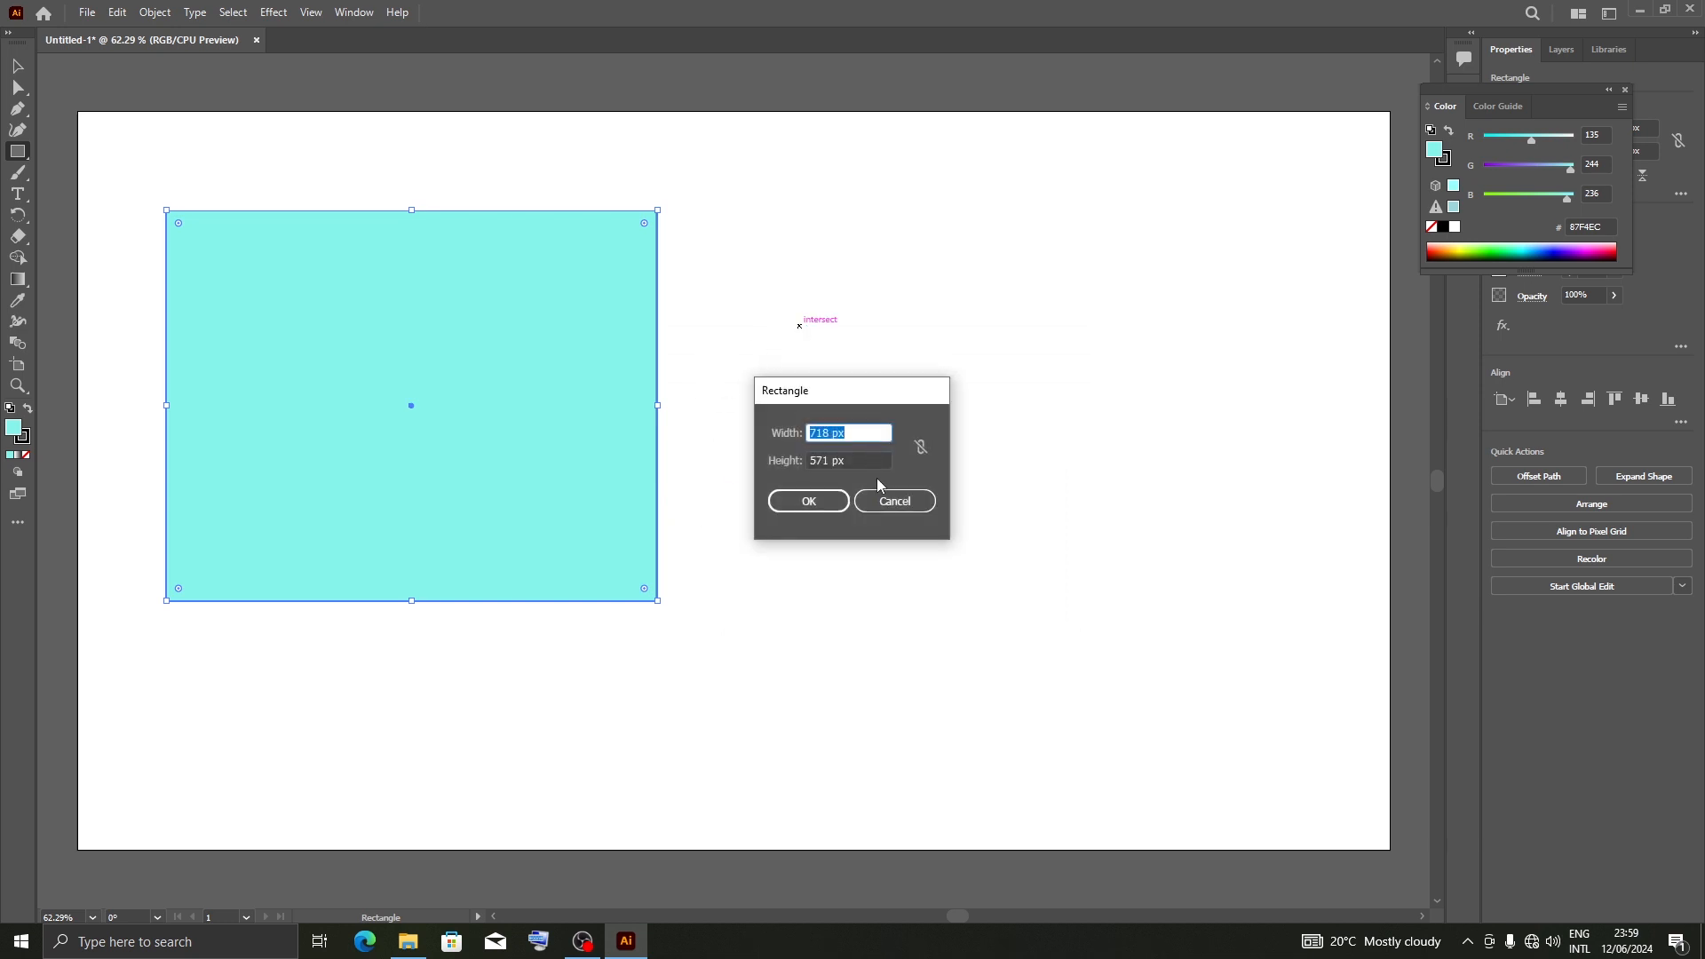
pyautogui.click(891, 505)
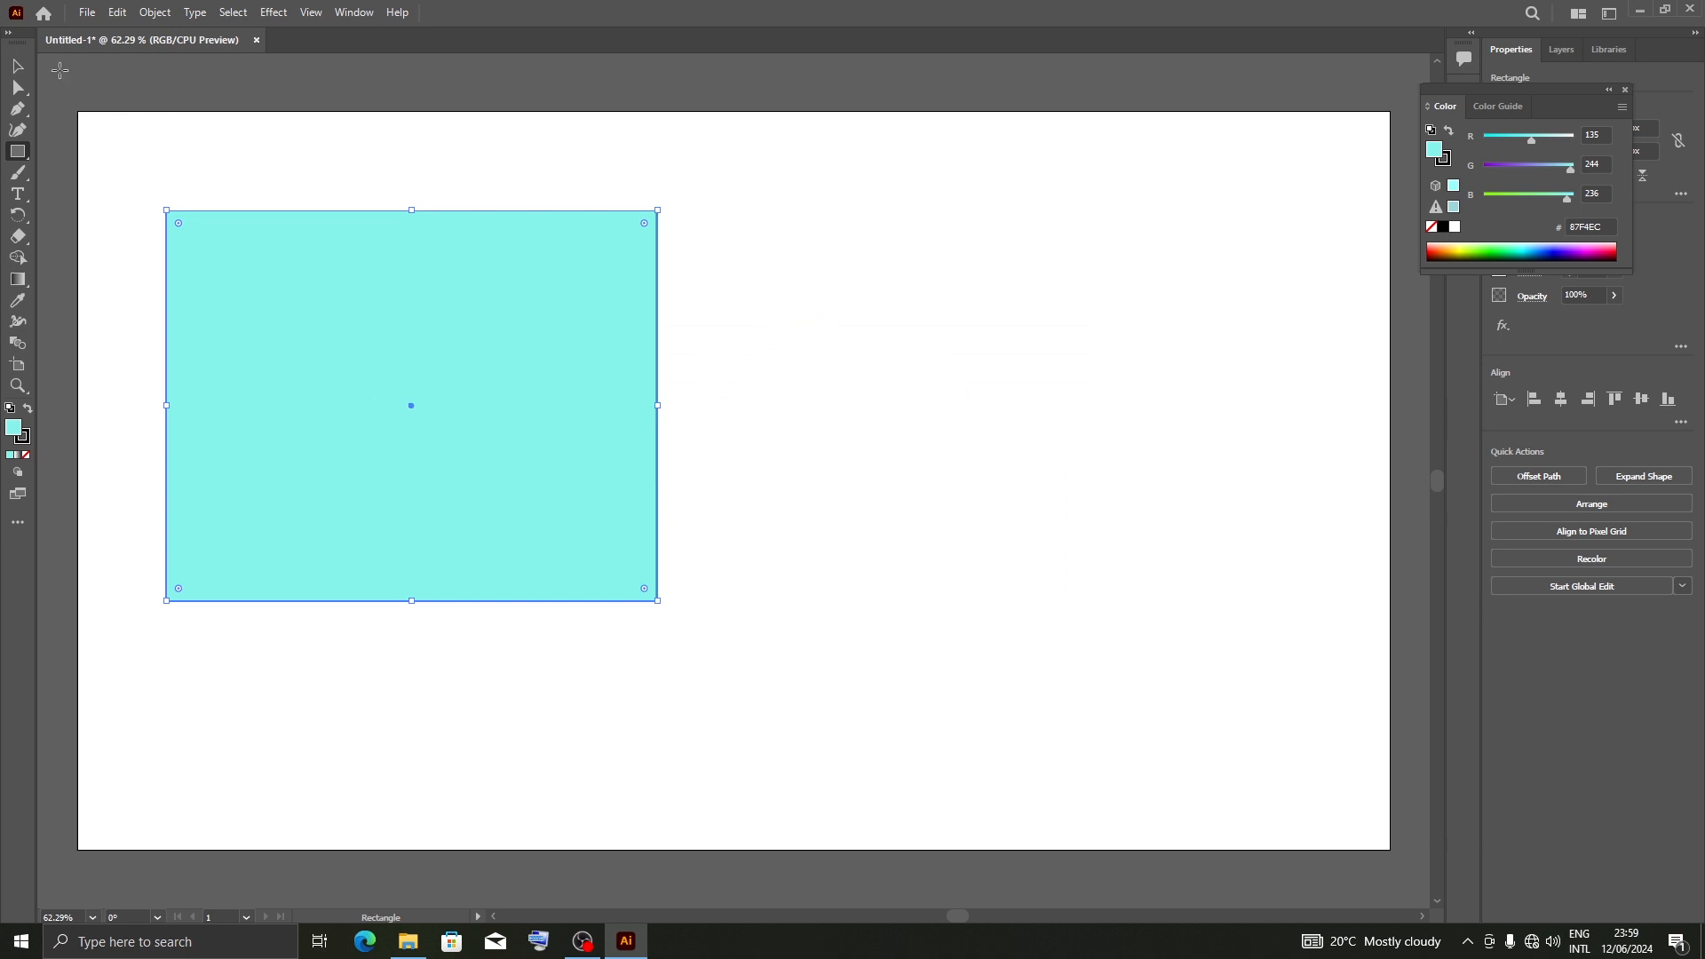
# Select the rectangle and stretch its right side to make it about 1115 px wide
pyautogui.click(21, 67)
pyautogui.click(972, 422)
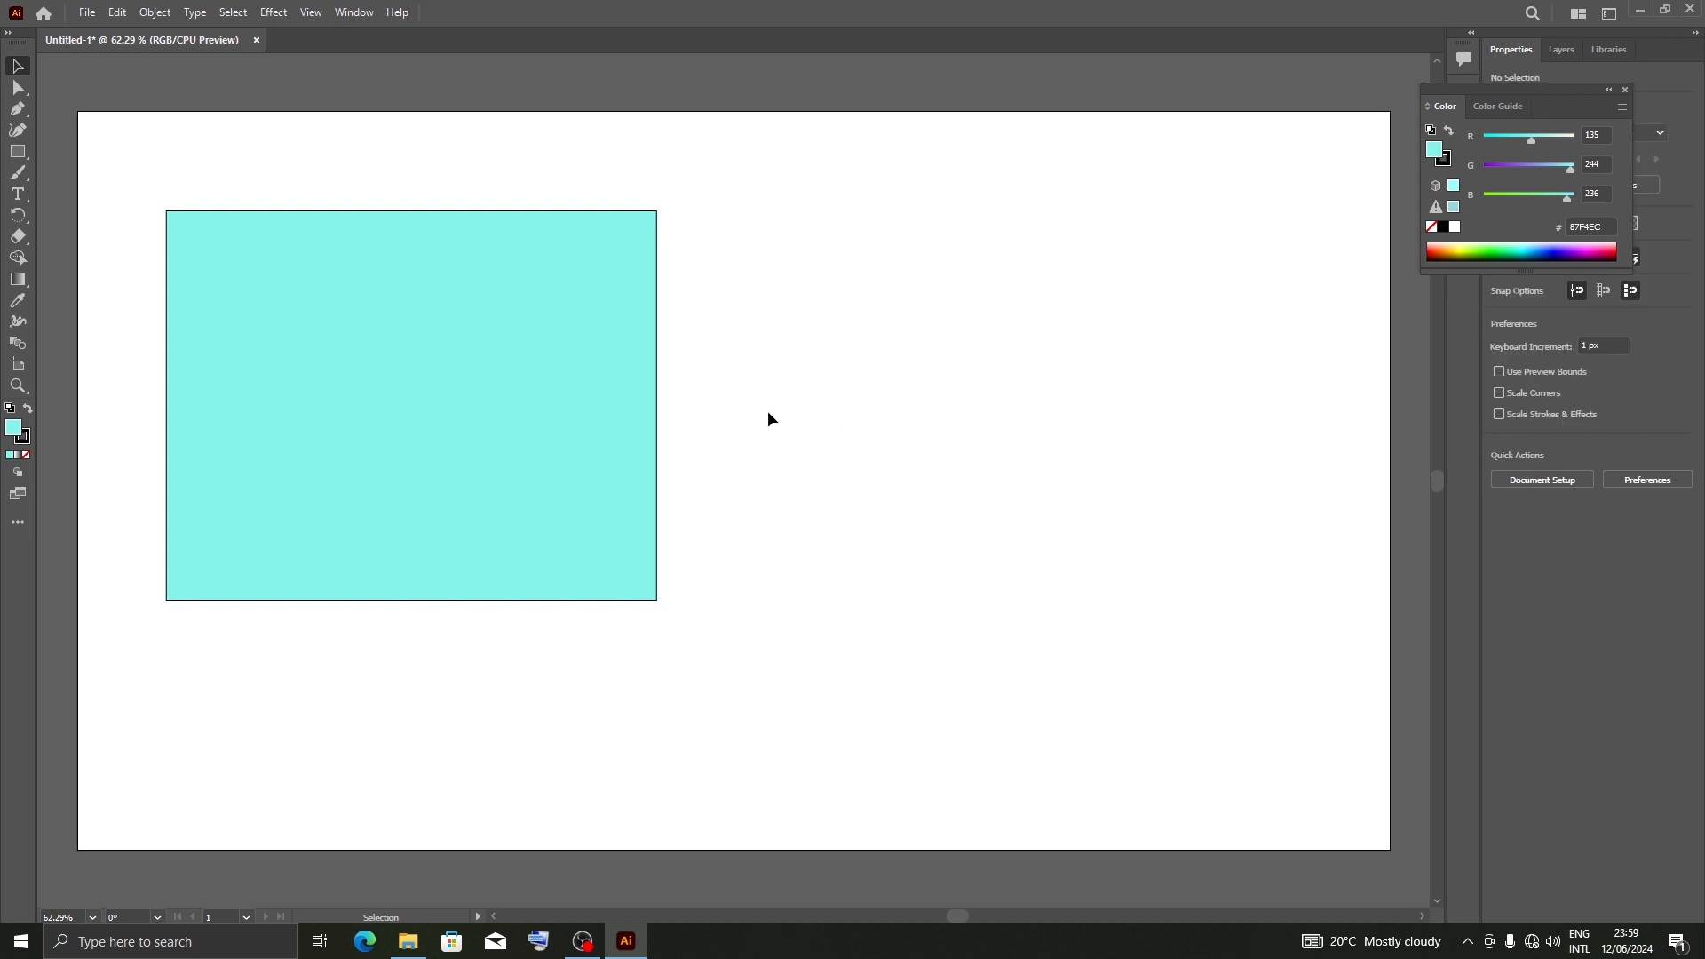
pyautogui.click(424, 302)
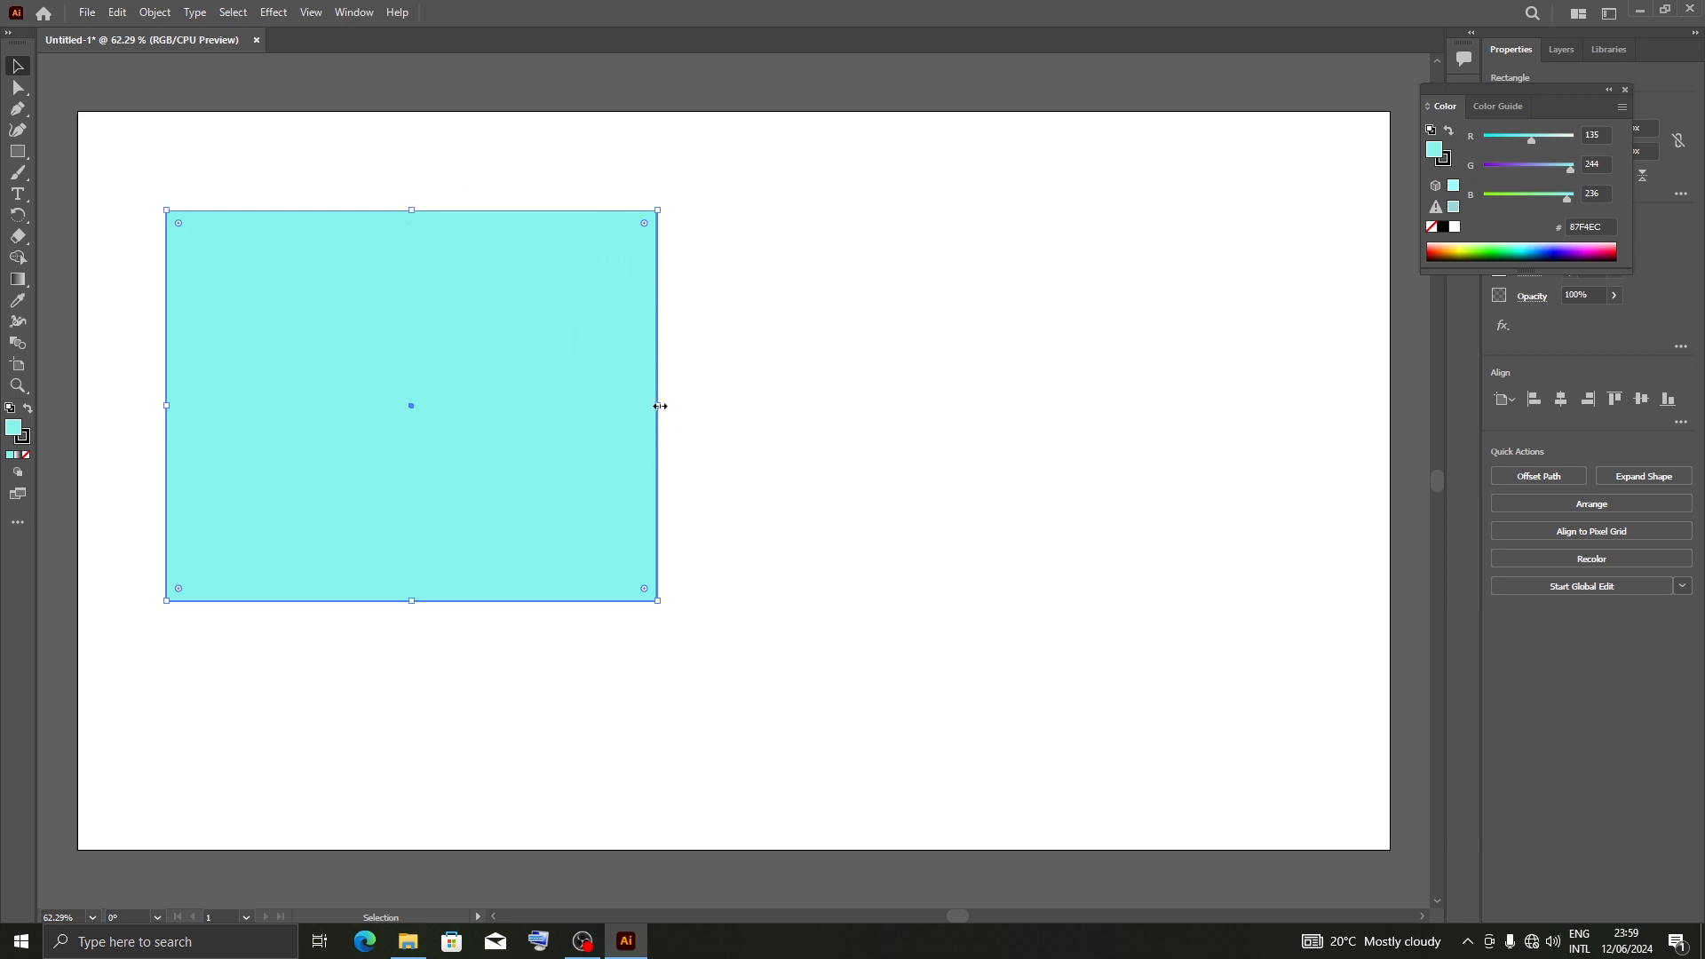
pyautogui.moveTo(658, 405); pyautogui.dragTo(929, 405)
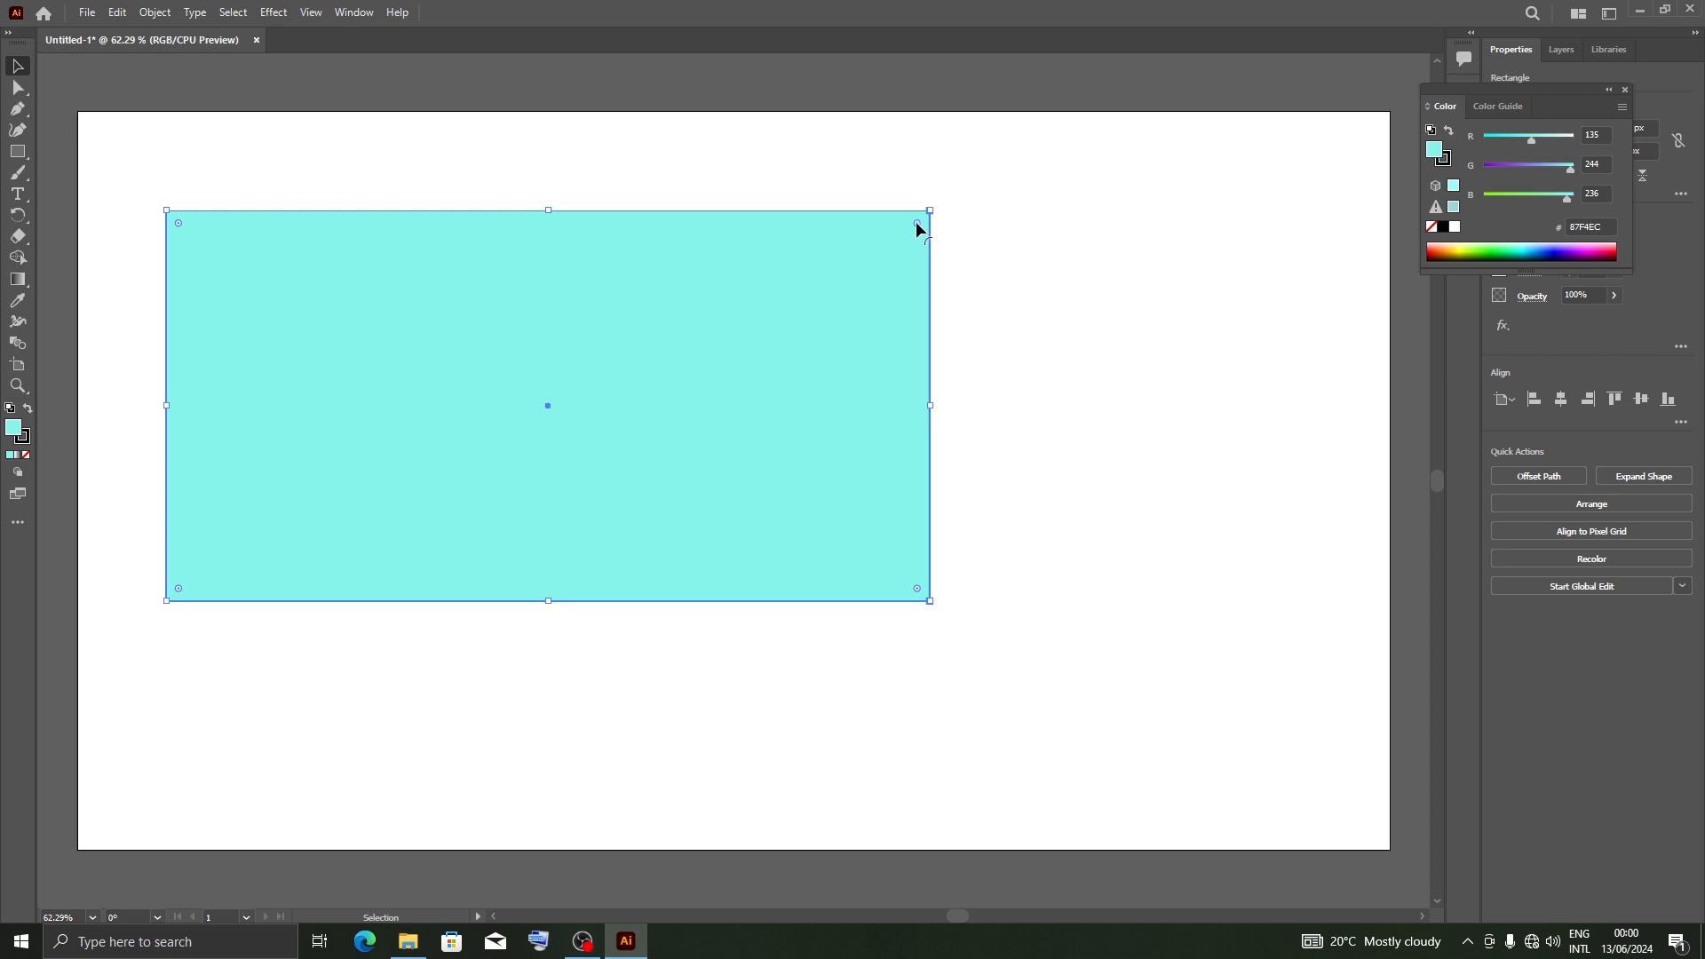
# Round the rectangle's corners individually: large radii at top-right and bottom-left, smaller at top-left and bottom-right
pyautogui.moveTo(917, 223); pyautogui.dragTo(619, 380)
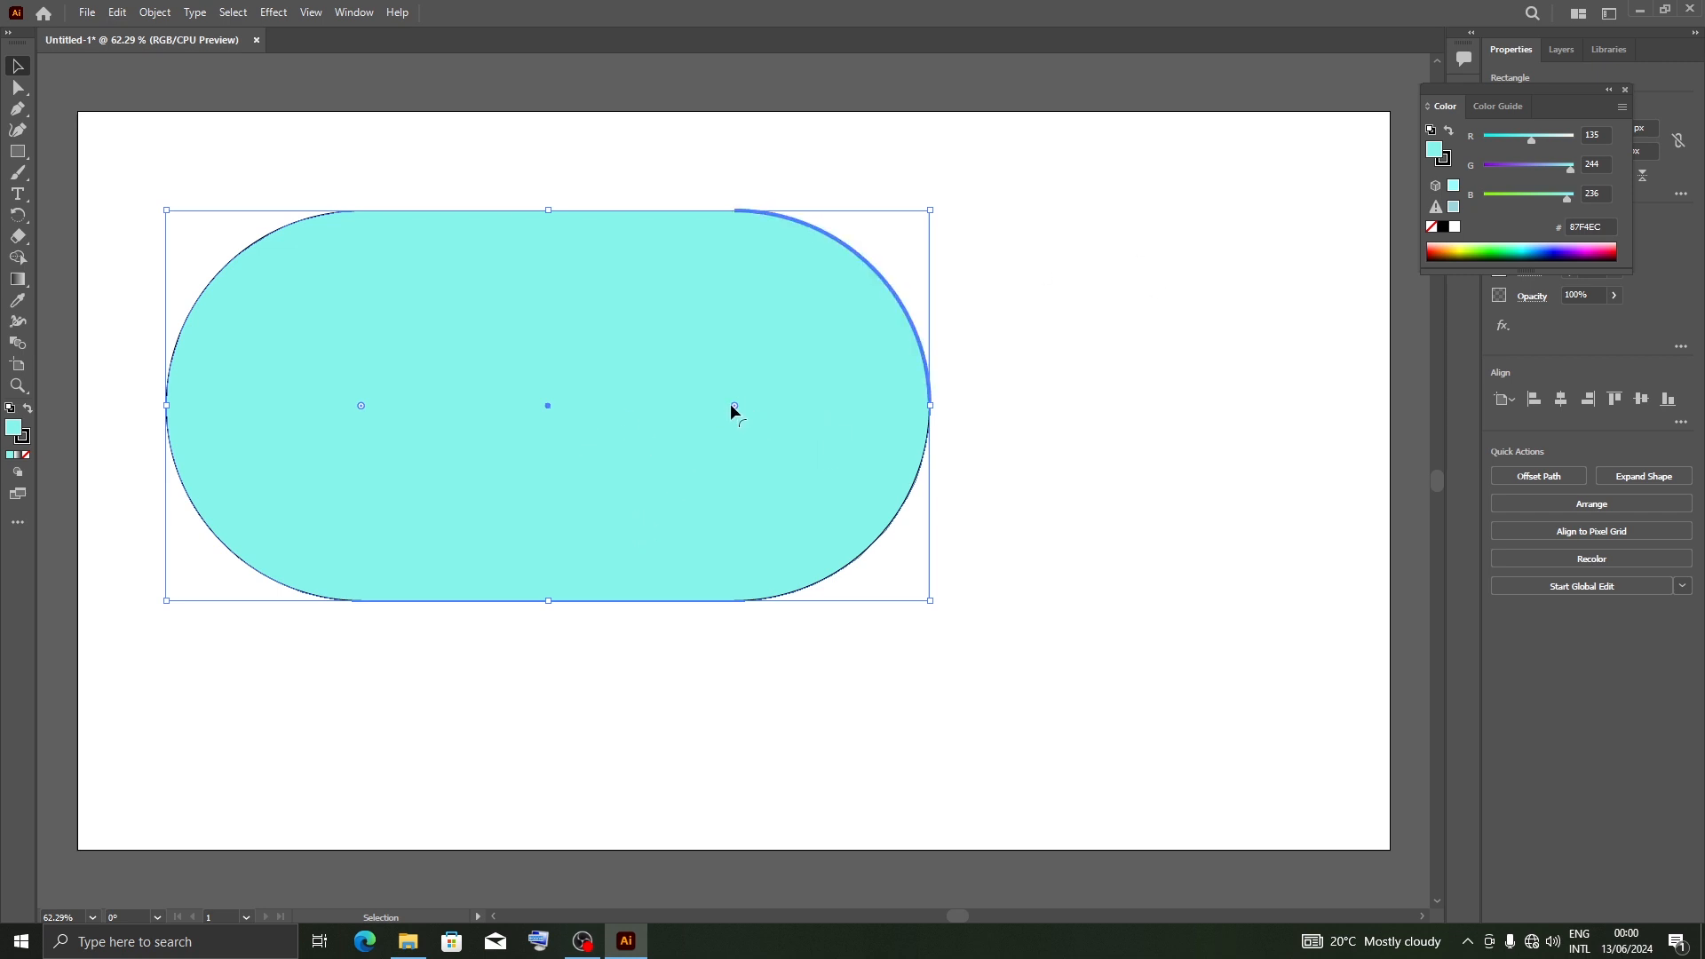
pyautogui.moveTo(734, 405); pyautogui.dragTo(1014, 263)
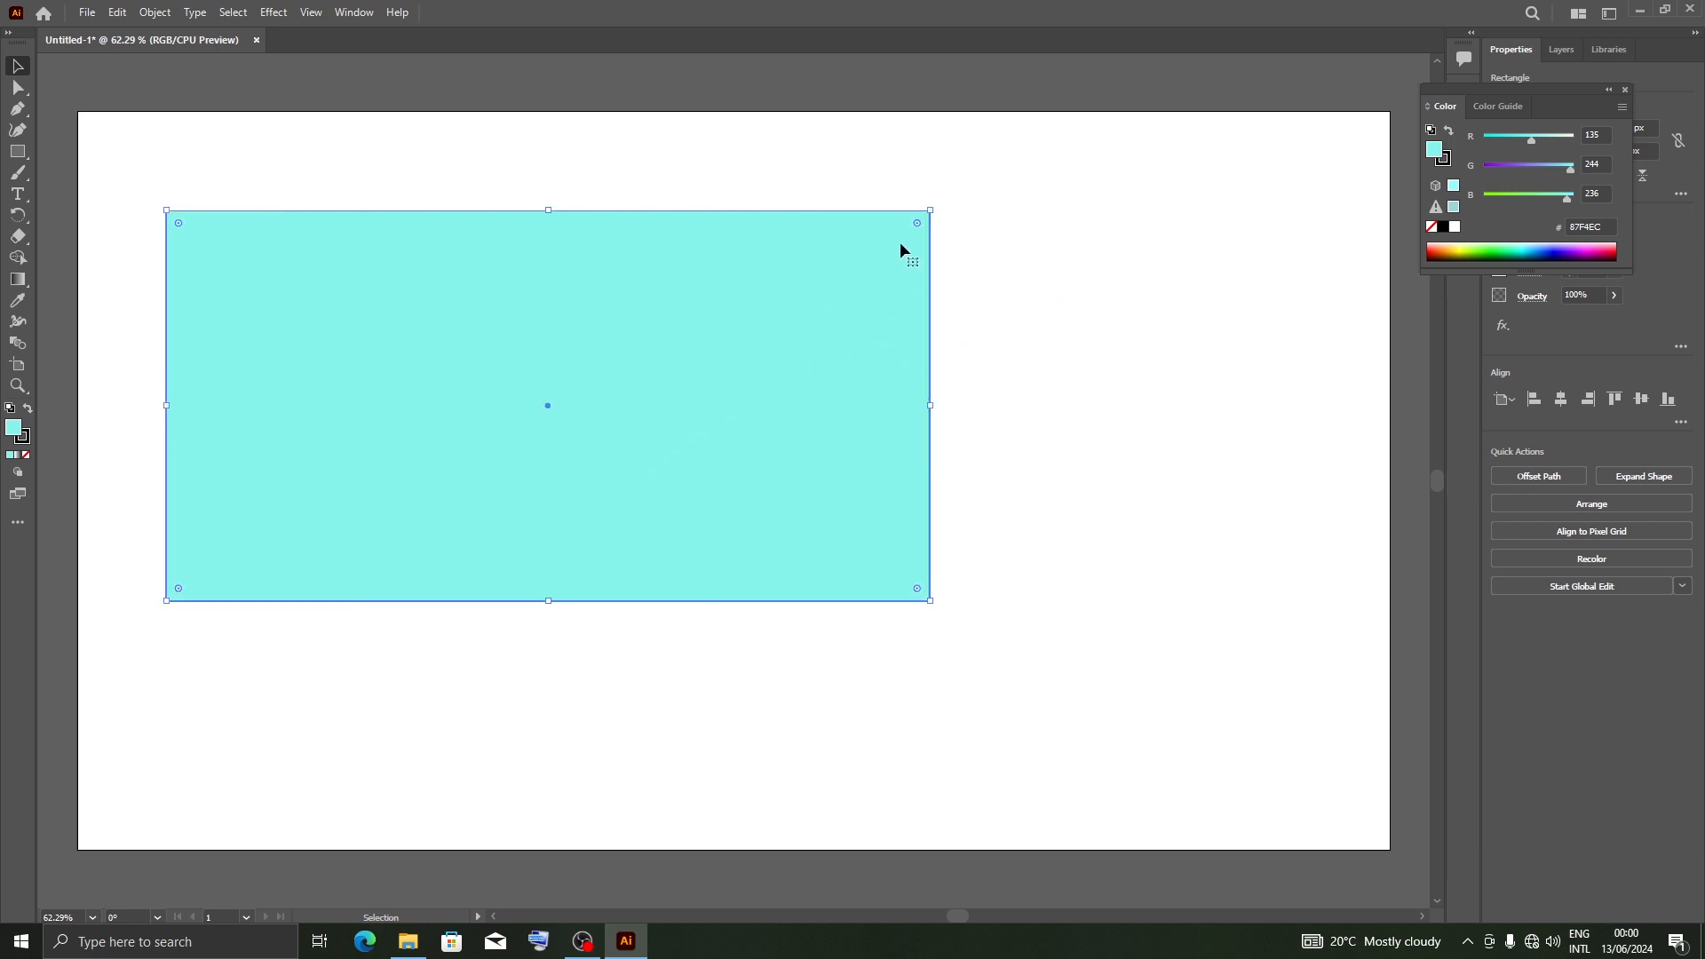
pyautogui.moveTo(918, 226)
pyautogui.mouseDown()
pyautogui.moveTo(673, 391)
pyautogui.moveTo(750, 400)
pyautogui.moveTo(792, 347)
pyautogui.moveTo(745, 367)
pyautogui.moveTo(950, 232)
pyautogui.mouseUp()
pyautogui.moveTo(916, 224); pyautogui.dragTo(589, 355)
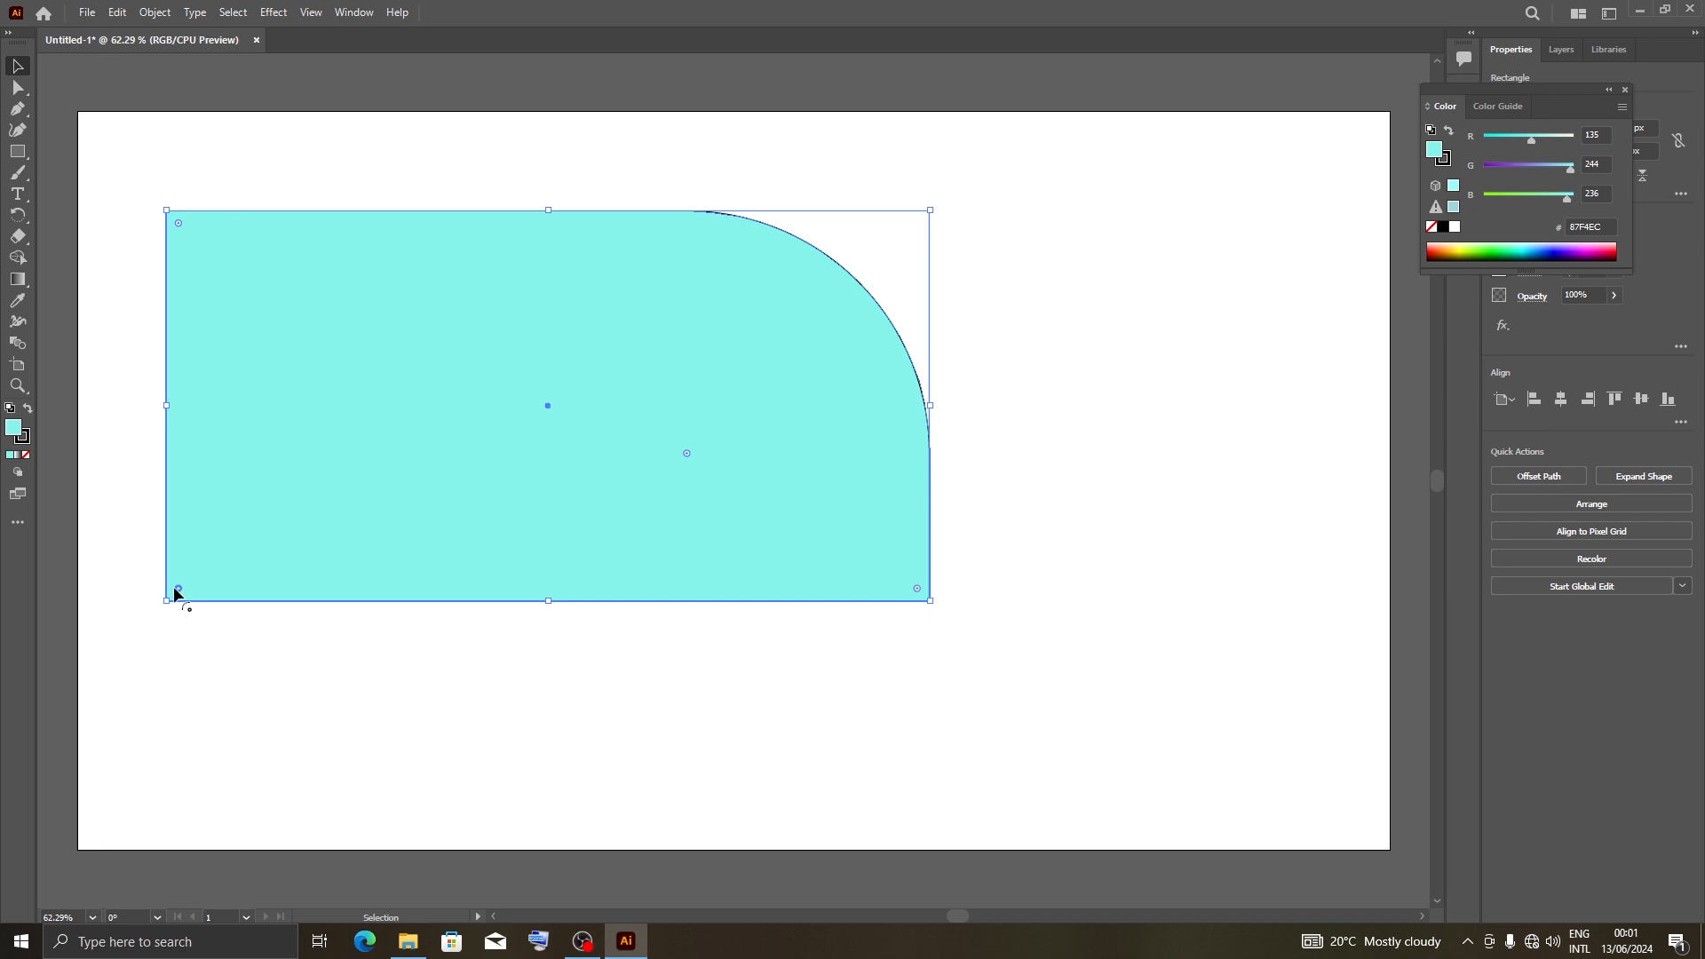
pyautogui.moveTo(178, 587); pyautogui.dragTo(607, 505)
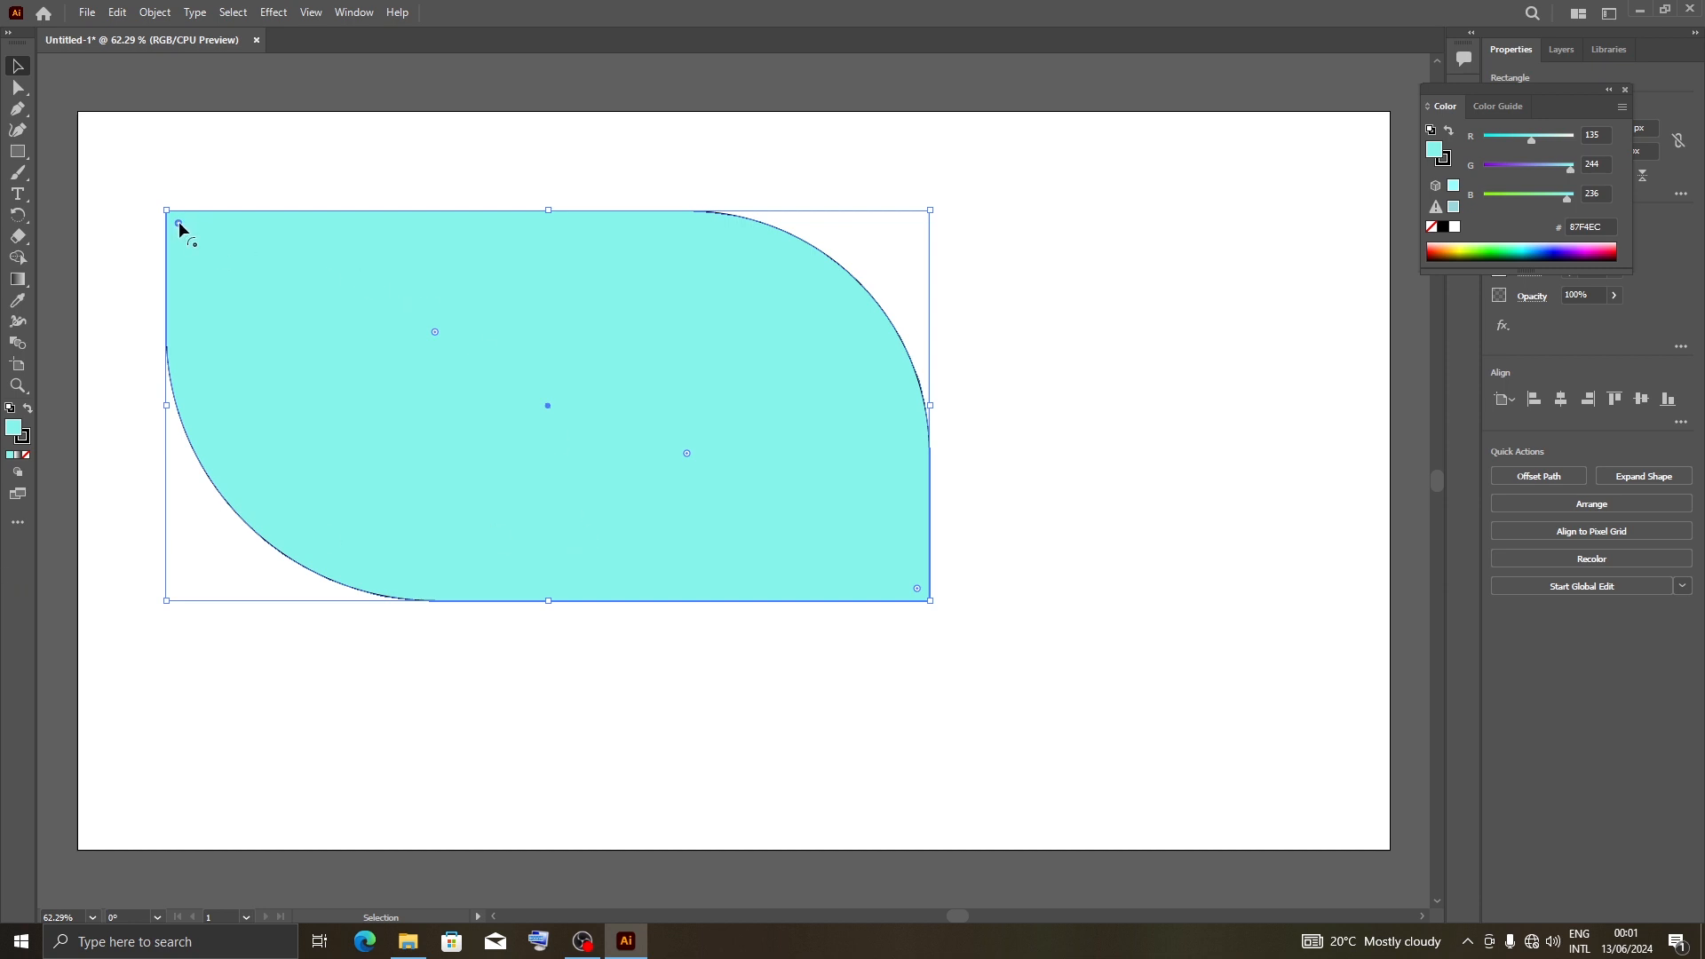
pyautogui.moveTo(178, 221); pyautogui.dragTo(317, 367)
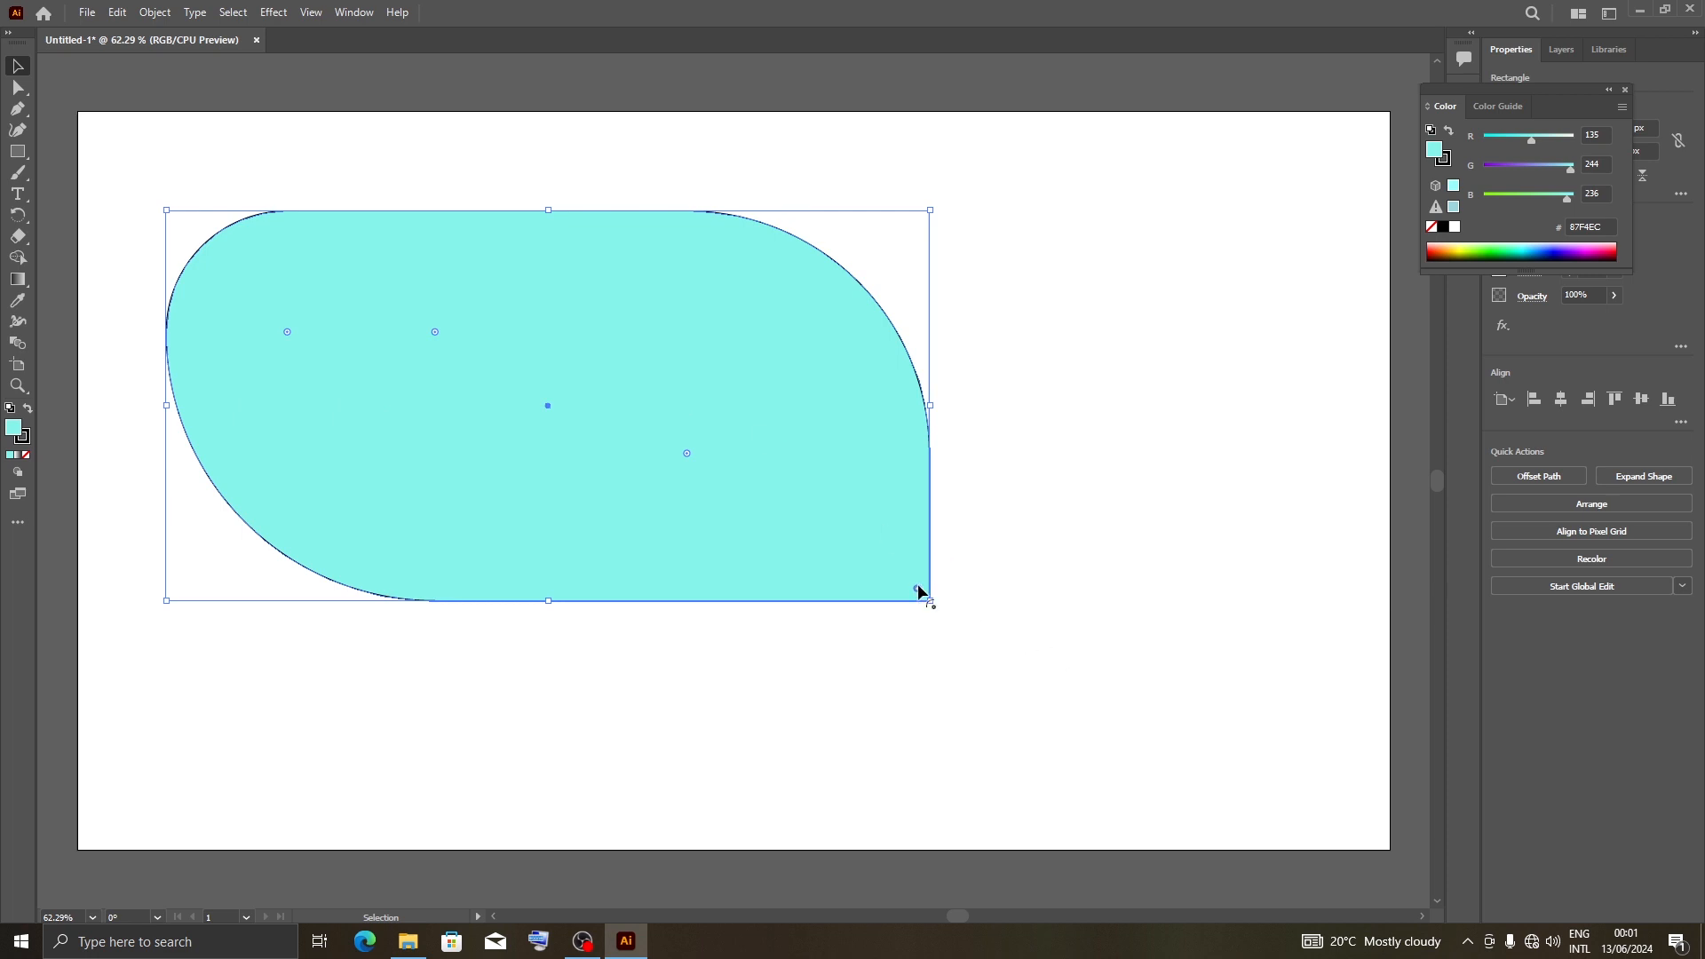
pyautogui.moveTo(919, 592); pyautogui.dragTo(710, 401)
pyautogui.click(1084, 274)
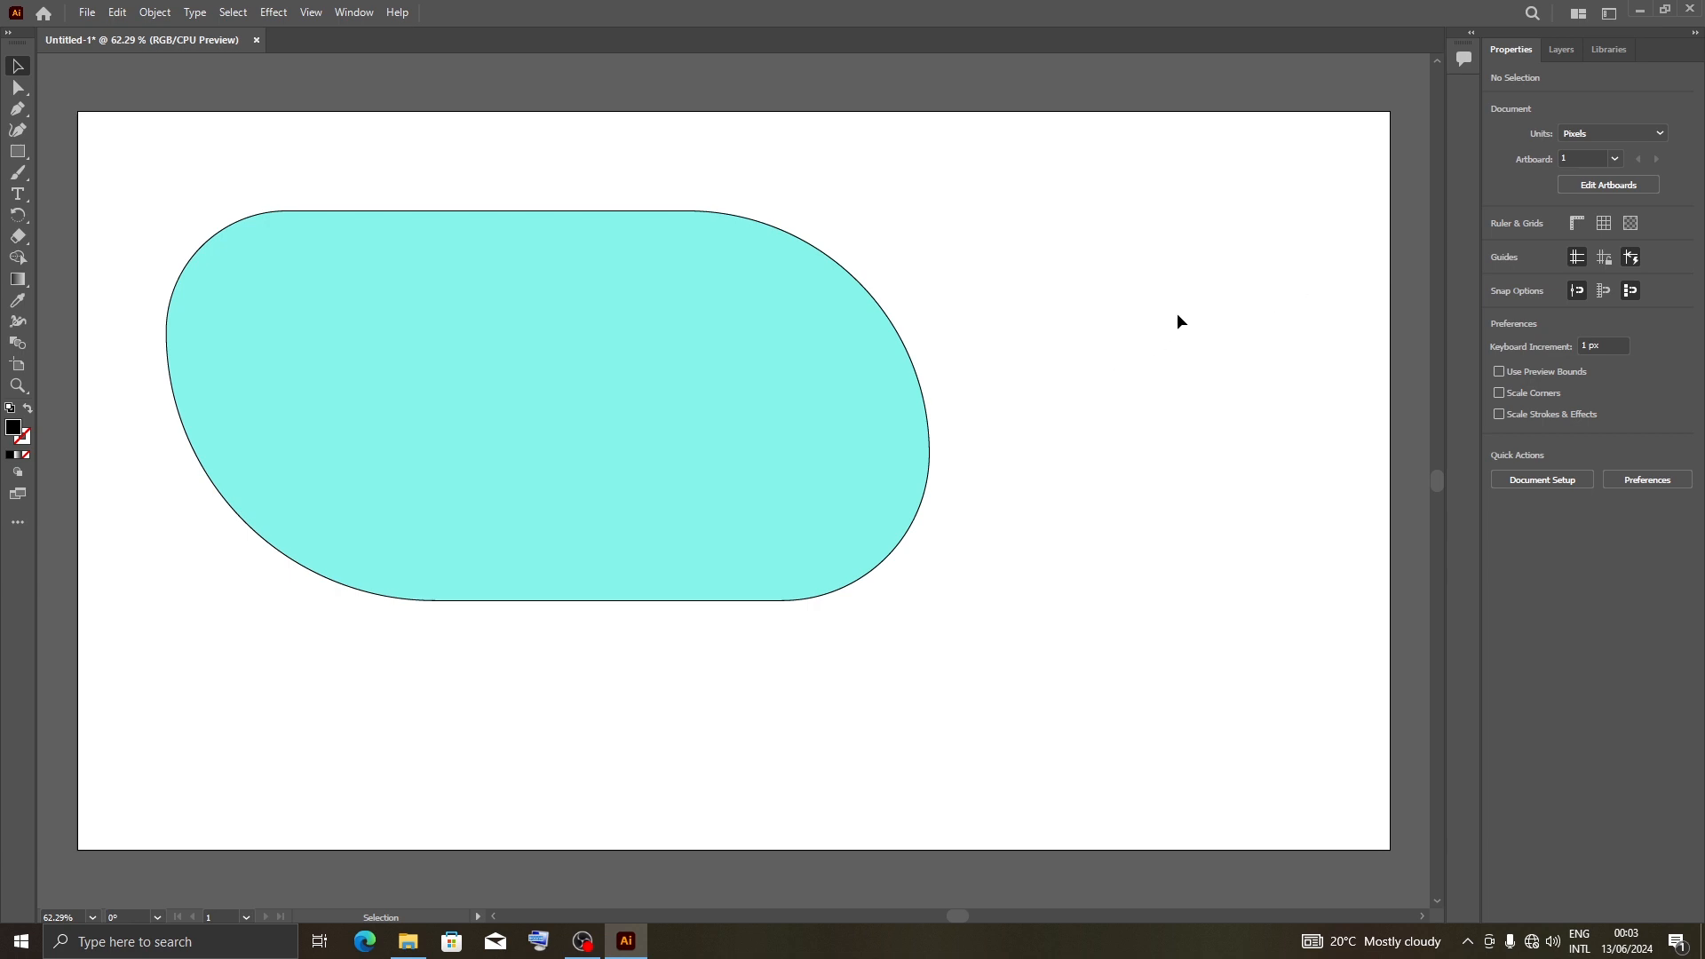
# Close Illustrator without saving the document
pyautogui.click(1690, 9)
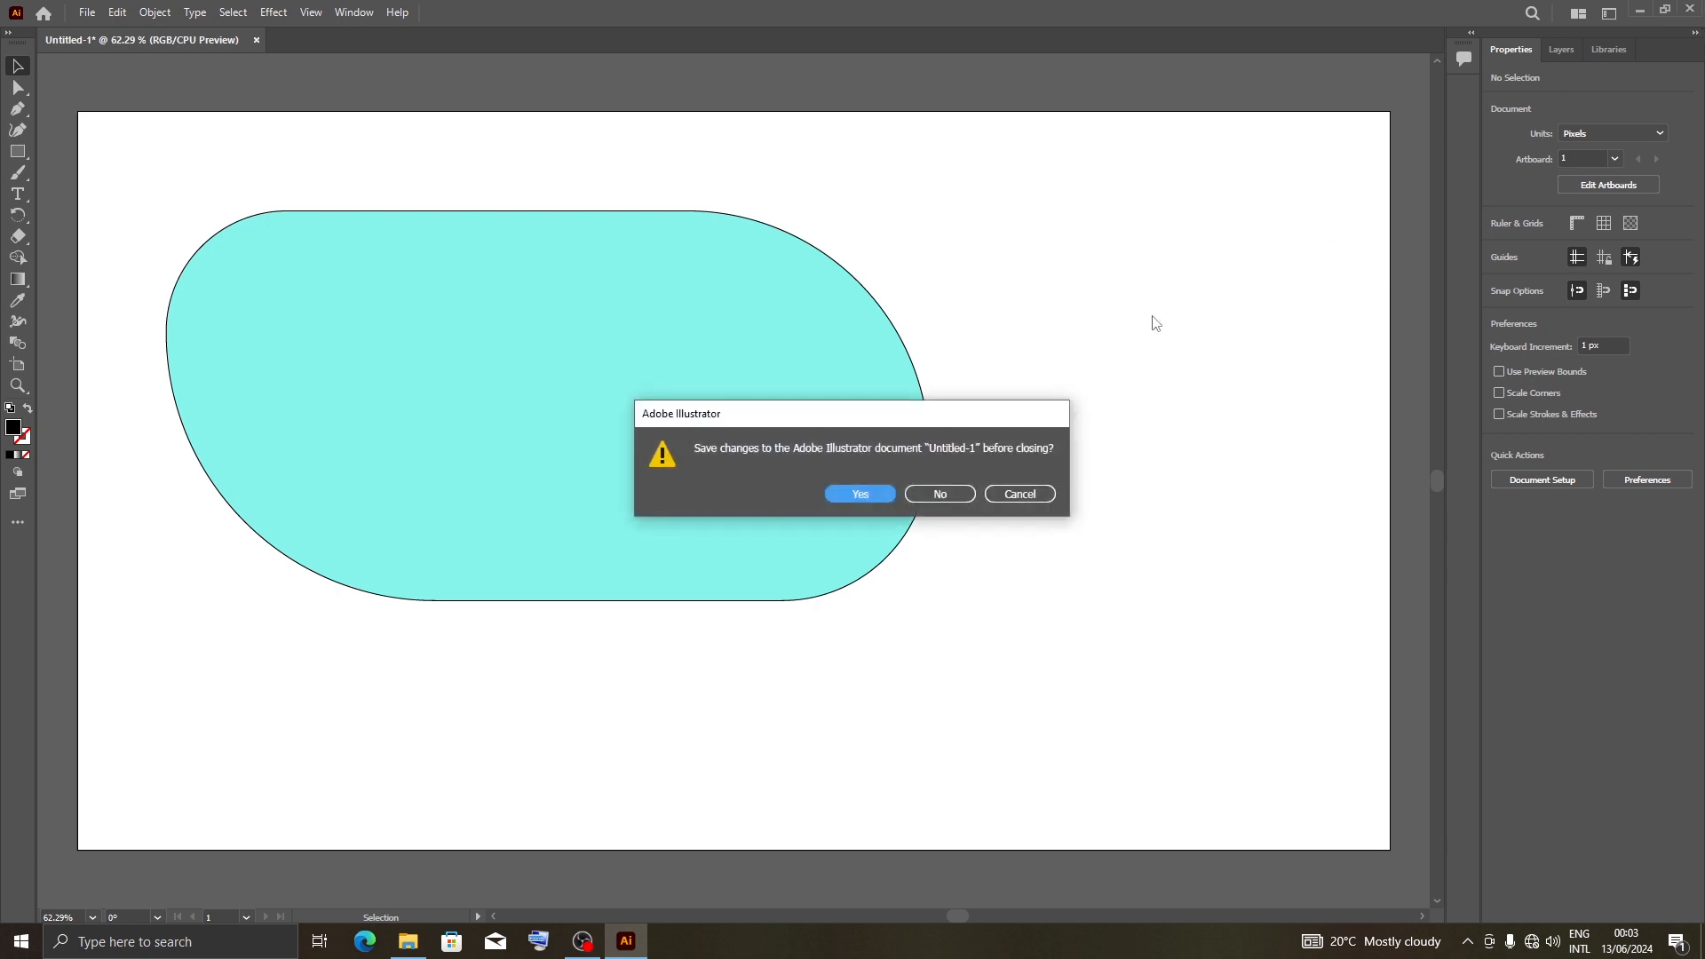
pyautogui.click(940, 492)
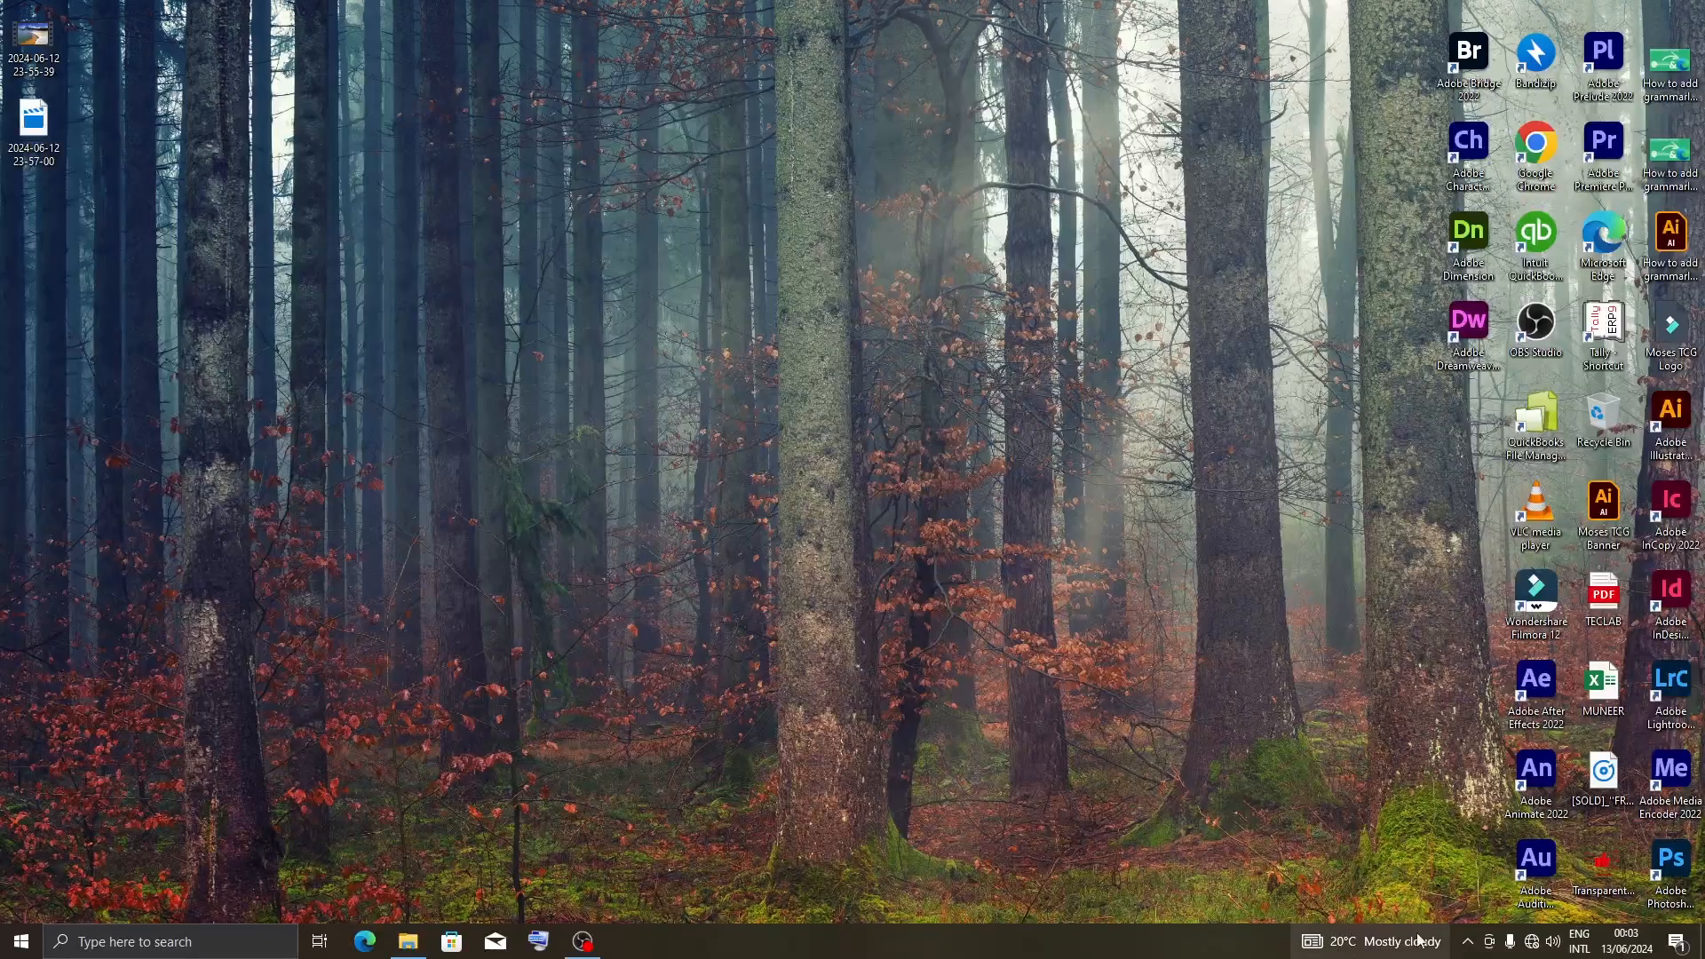
pyautogui.click(1465, 943)
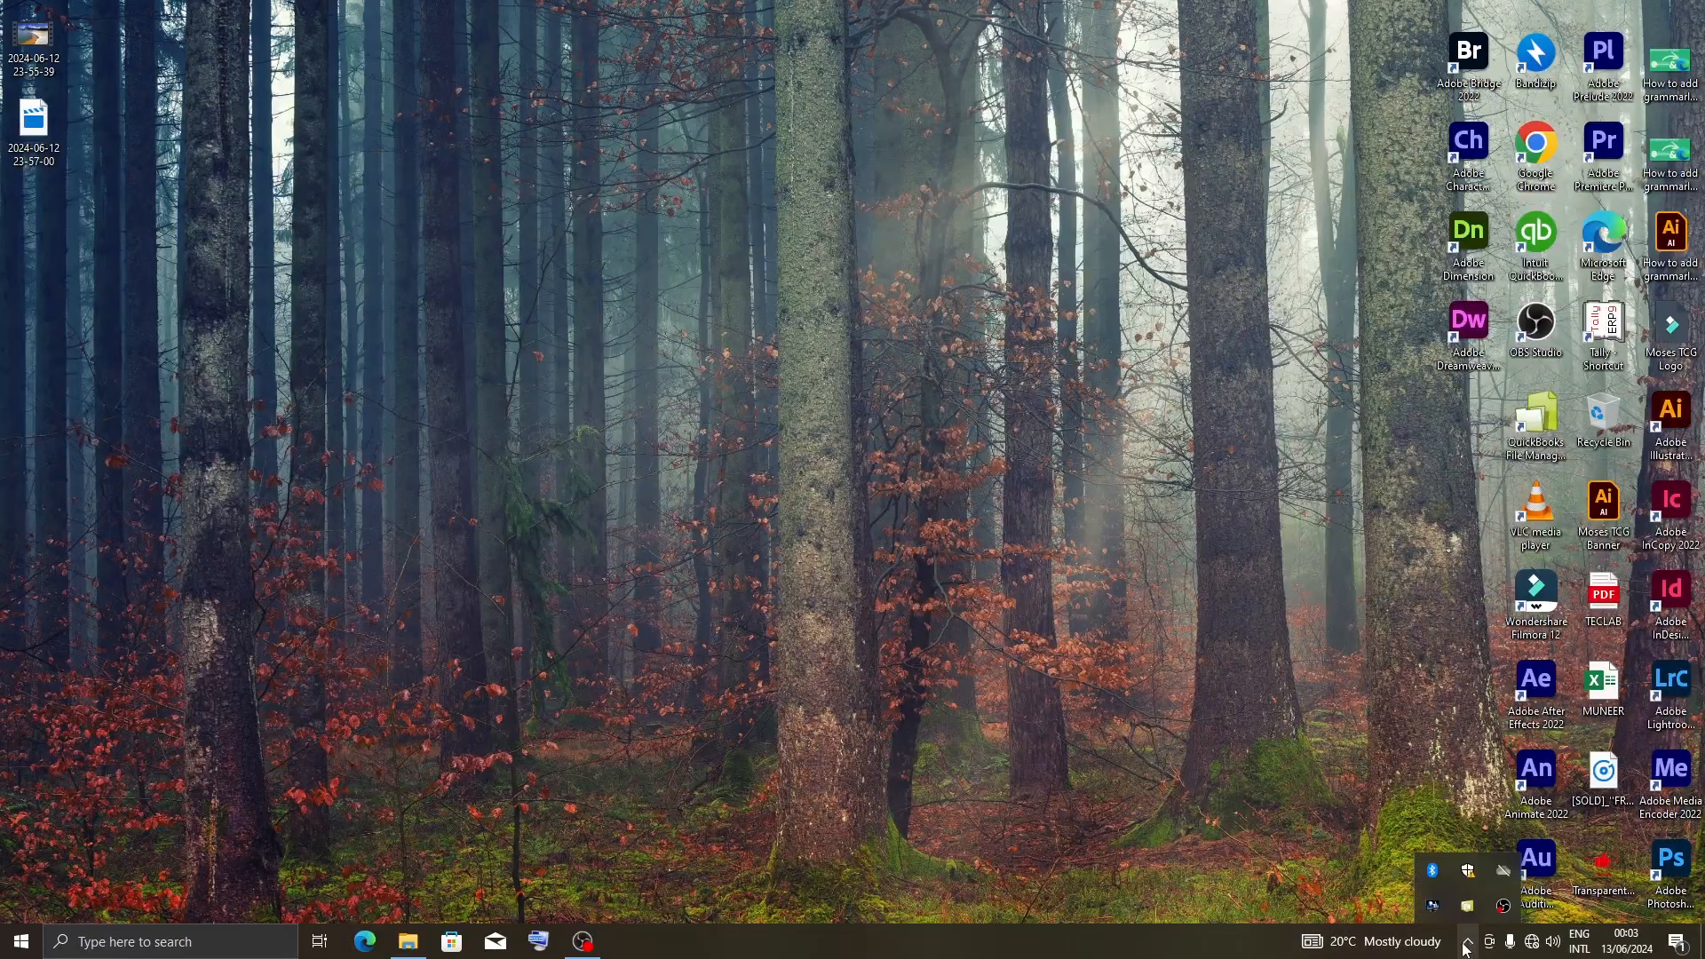
pyautogui.rightClick(1502, 906)
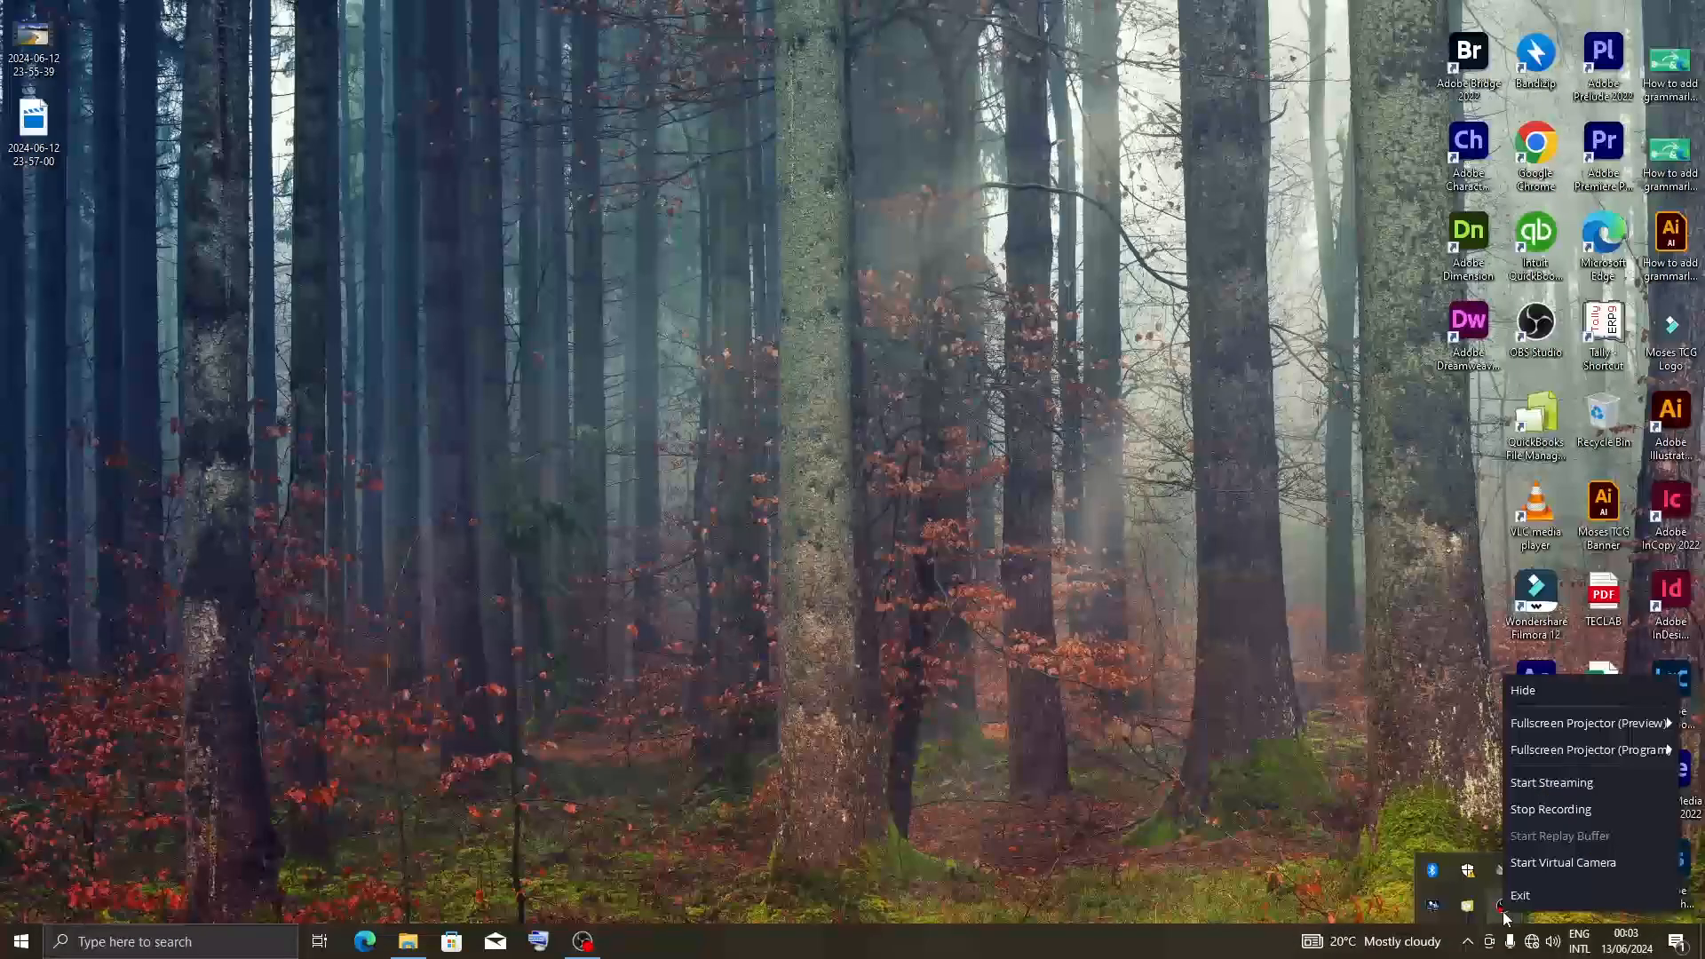
pyautogui.click(1557, 811)
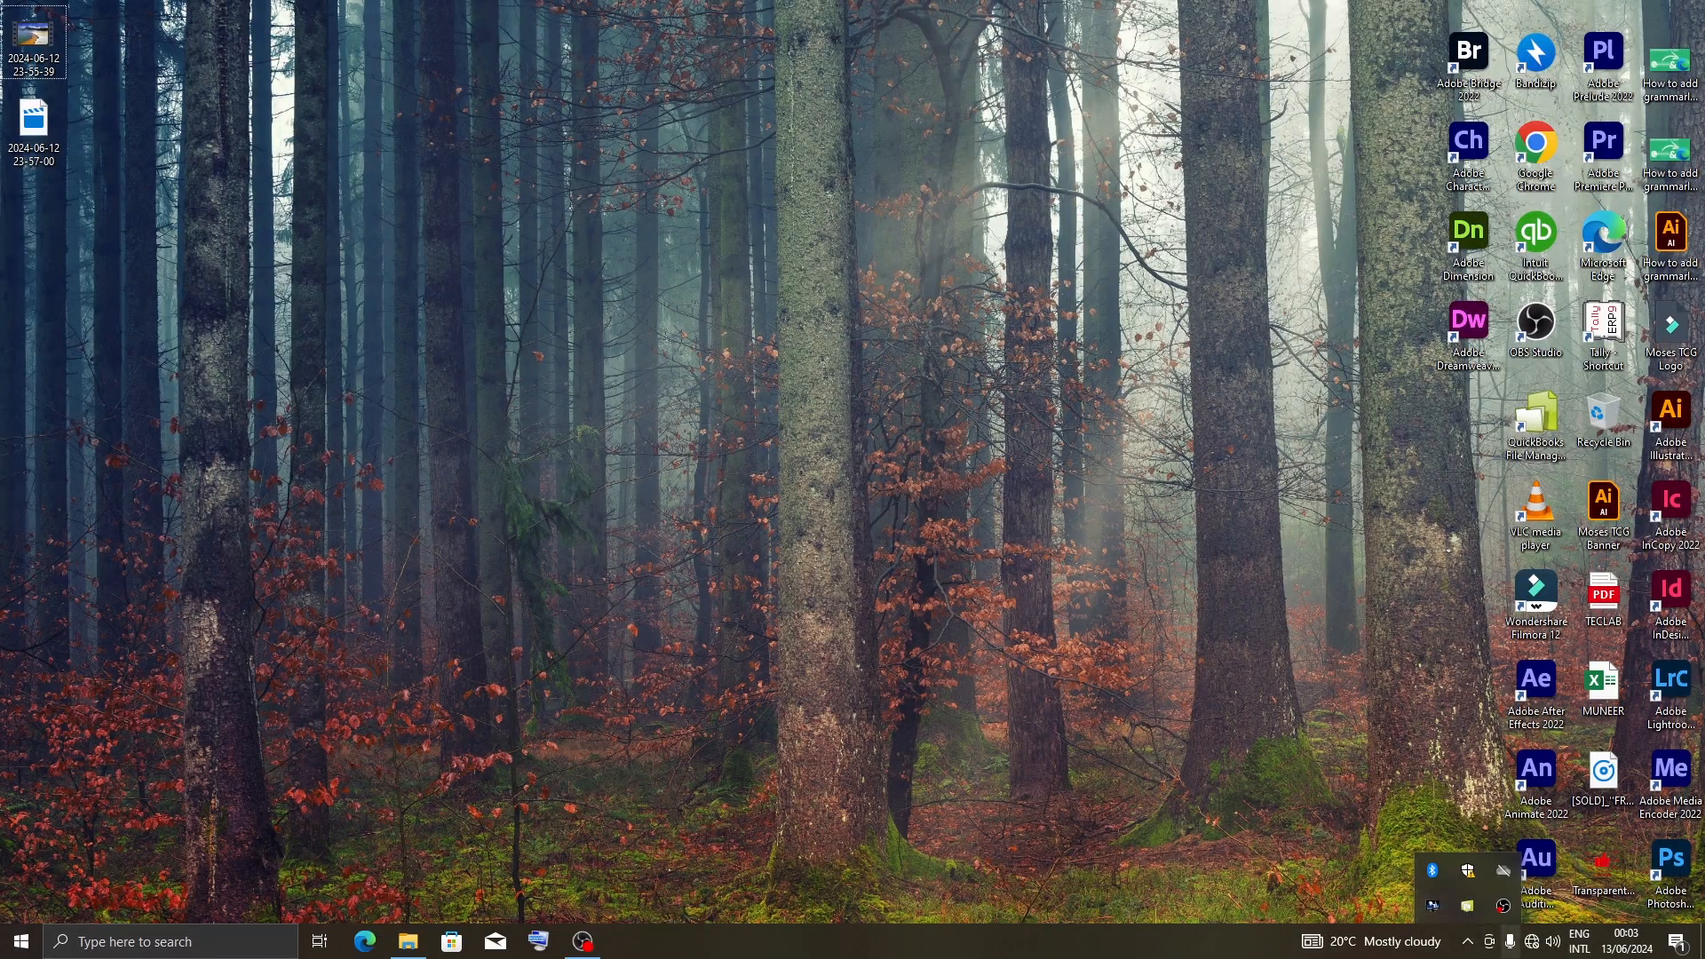
pyautogui.rightClick(1502, 906)
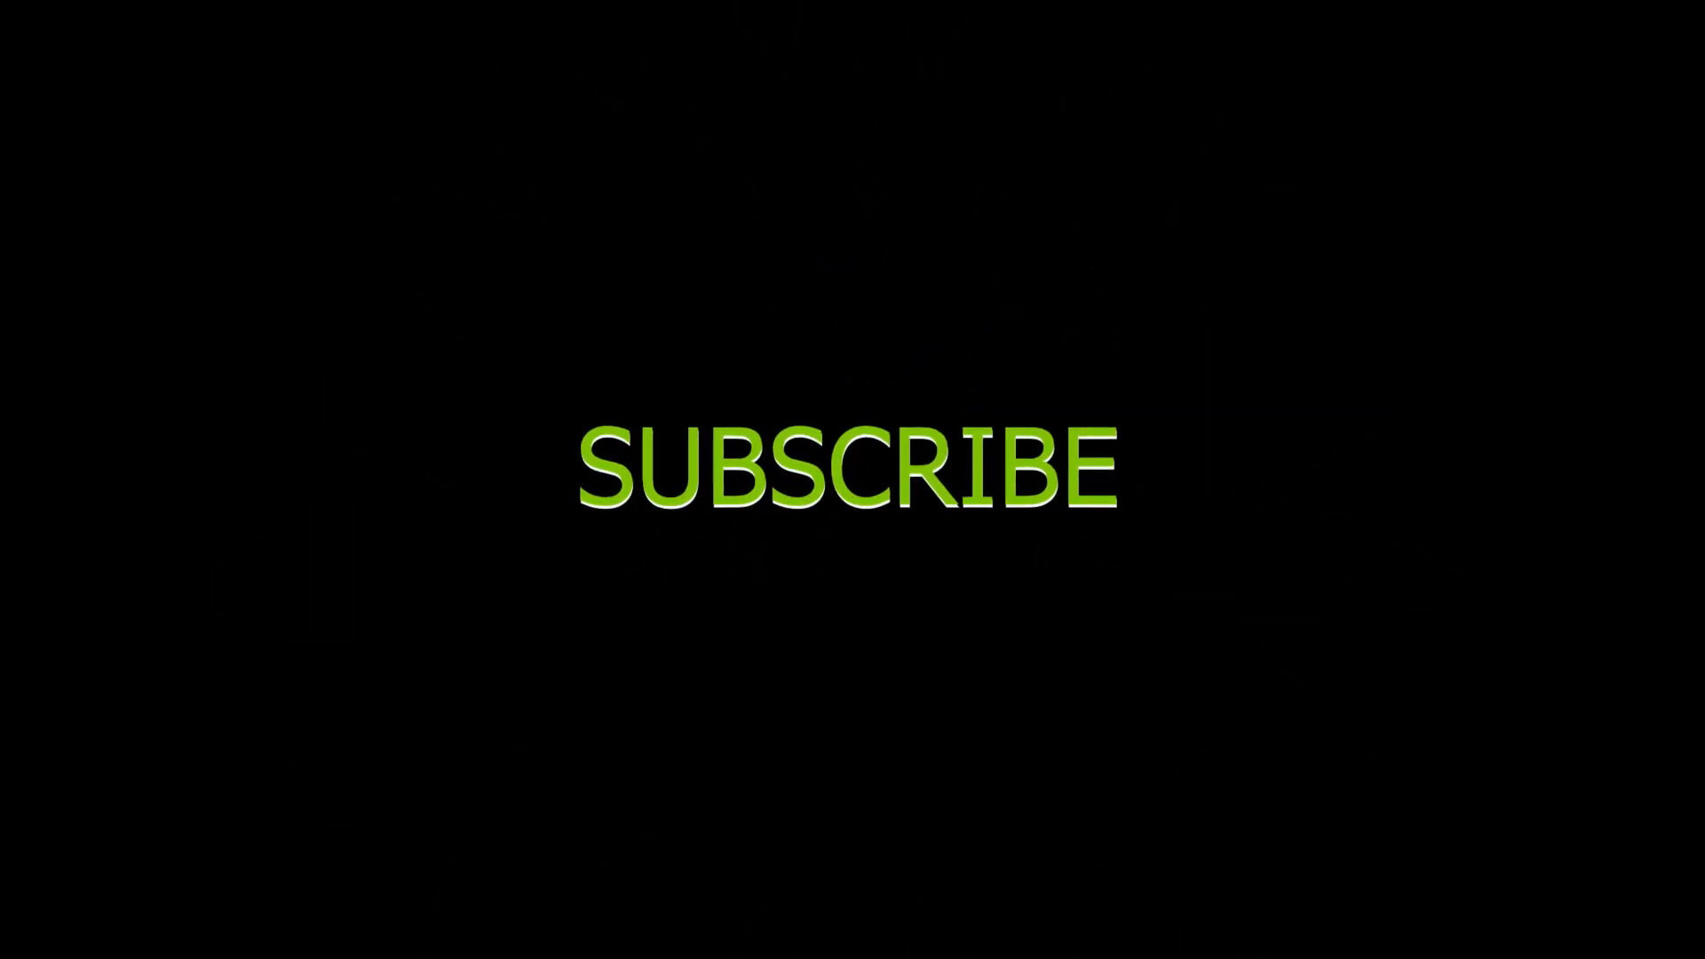